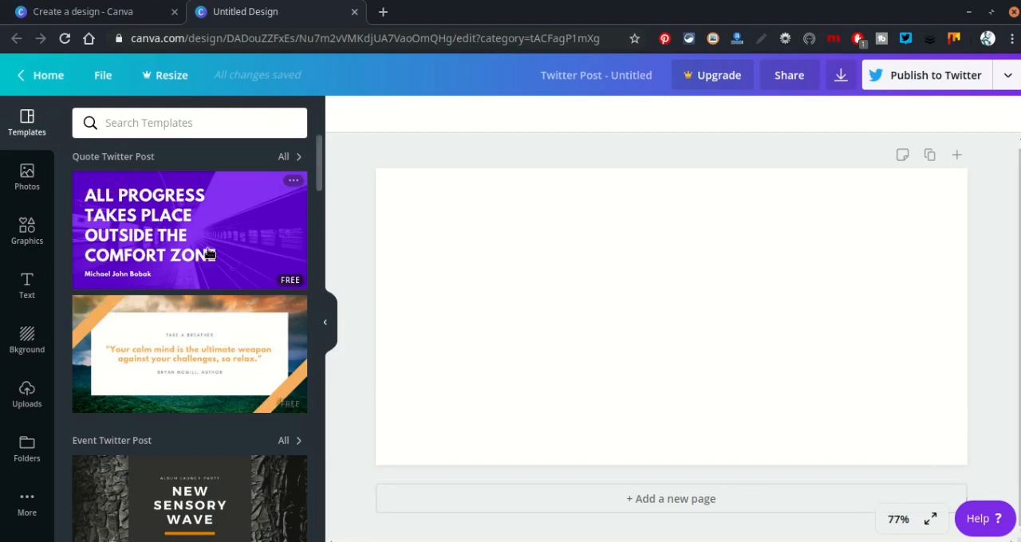
Find the "20 Tips for Self-Made Men" Twitter post template and apply it to the blank page.
{"action": "scroll", "coordinate": [315, 327], "scroll_direction": "down", "scroll_amount": 1}
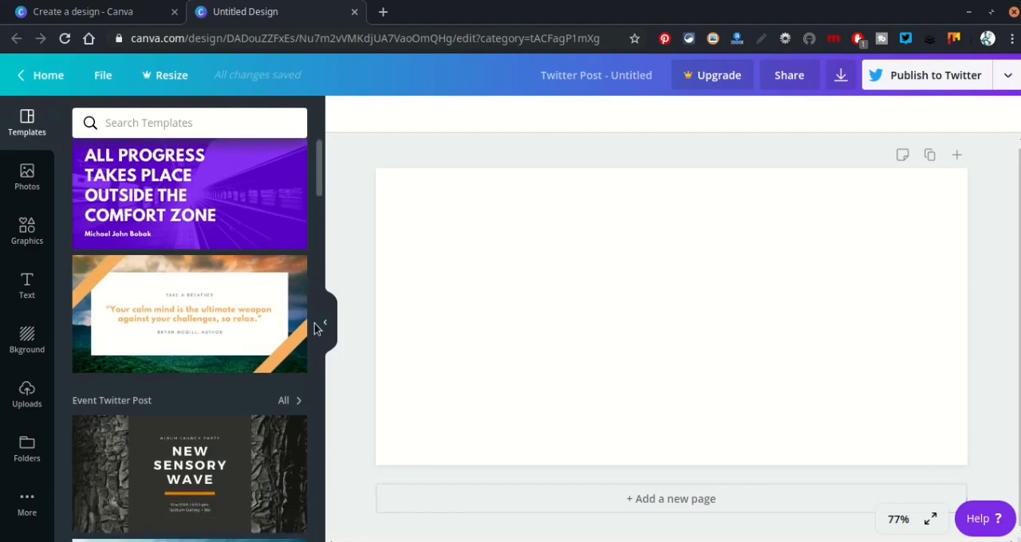
{"action": "scroll", "coordinate": [315, 327], "scroll_direction": "up", "scroll_amount": 1}
{"action": "scroll", "coordinate": [315, 327], "scroll_direction": "down", "scroll_amount": 2}
{"action": "scroll", "coordinate": [315, 327], "scroll_direction": "down", "scroll_amount": 2}
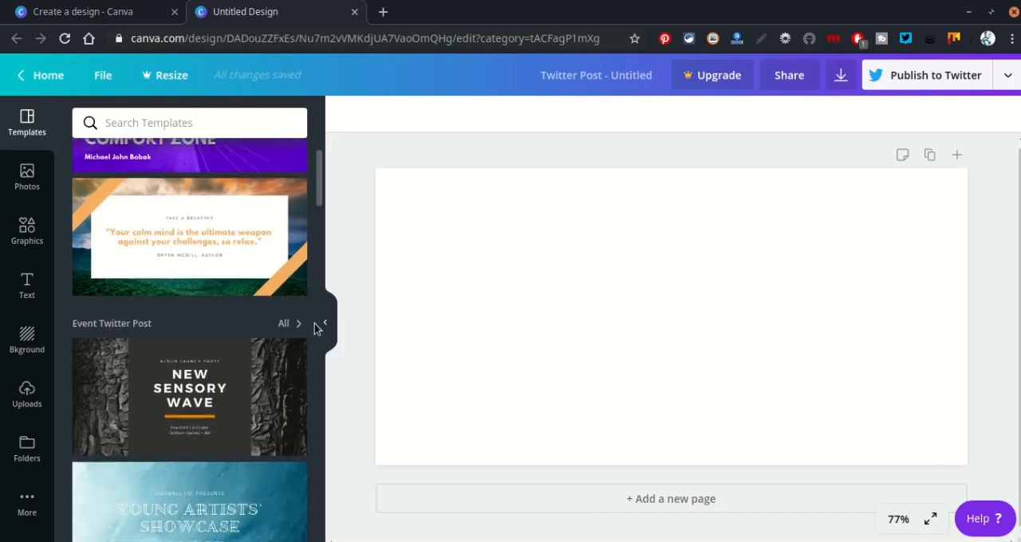
{"action": "scroll", "coordinate": [315, 327], "scroll_direction": "down", "scroll_amount": 2}
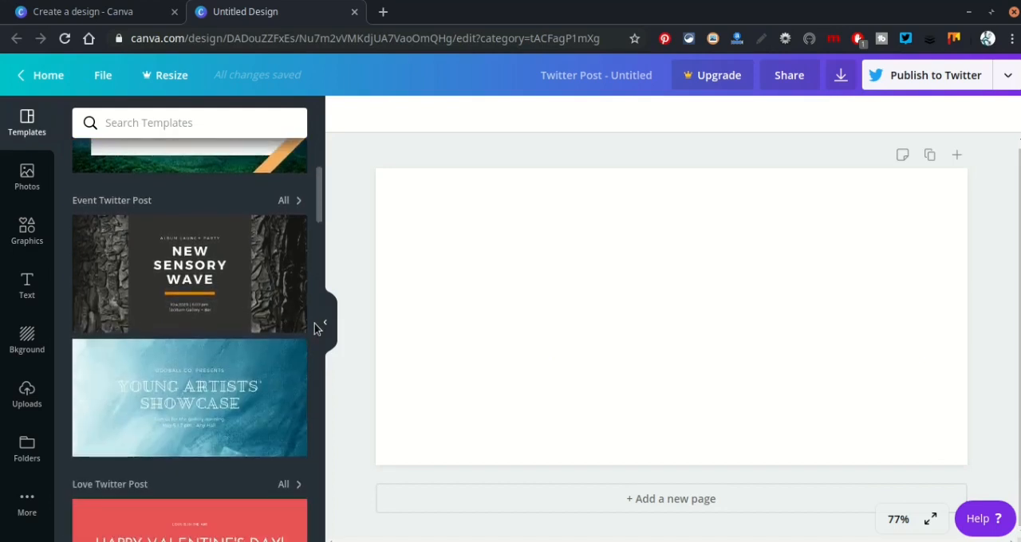
{"action": "scroll", "coordinate": [315, 327], "scroll_direction": "down", "scroll_amount": 5}
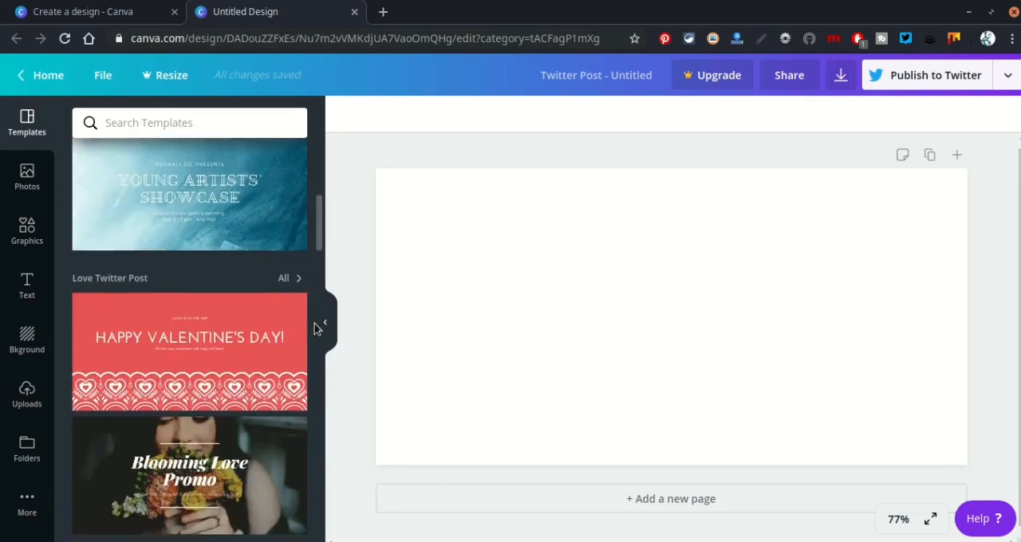
{"action": "scroll", "coordinate": [315, 327], "scroll_direction": "down", "scroll_amount": 2}
{"action": "scroll", "coordinate": [315, 327], "scroll_direction": "down", "scroll_amount": 1}
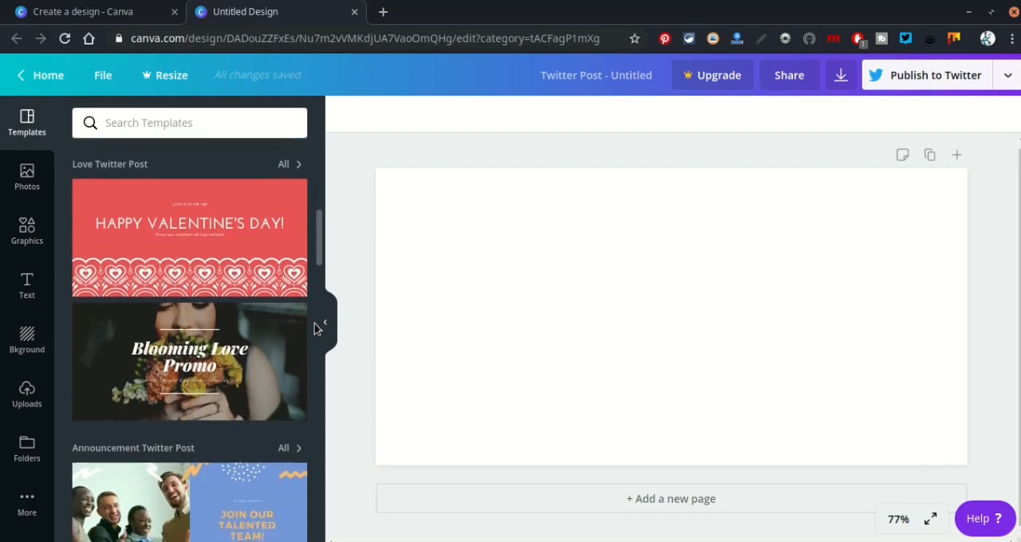
{"action": "scroll", "coordinate": [315, 327], "scroll_direction": "down", "scroll_amount": 2}
{"action": "scroll", "coordinate": [315, 327], "scroll_direction": "down", "scroll_amount": 1}
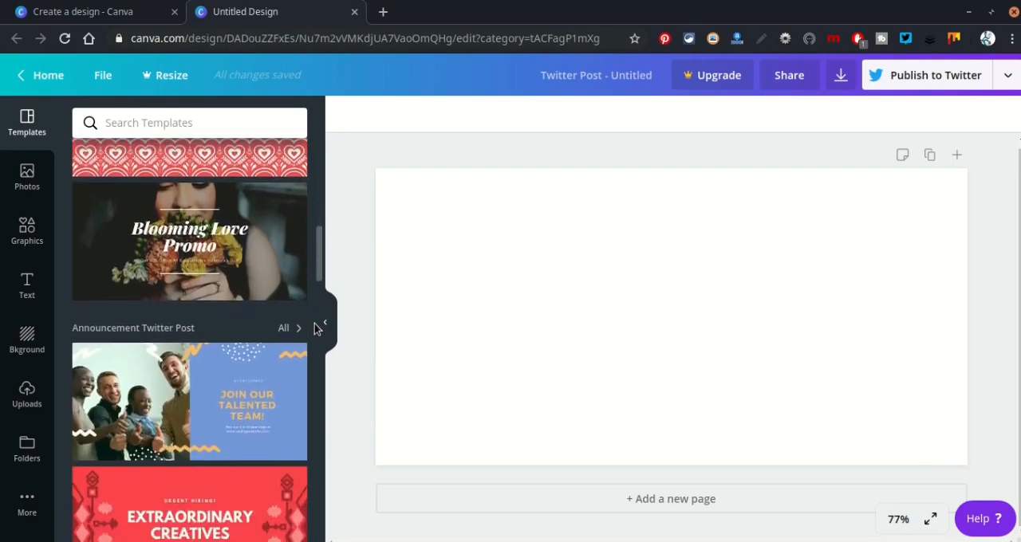
{"action": "scroll", "coordinate": [315, 327], "scroll_direction": "down", "scroll_amount": 2}
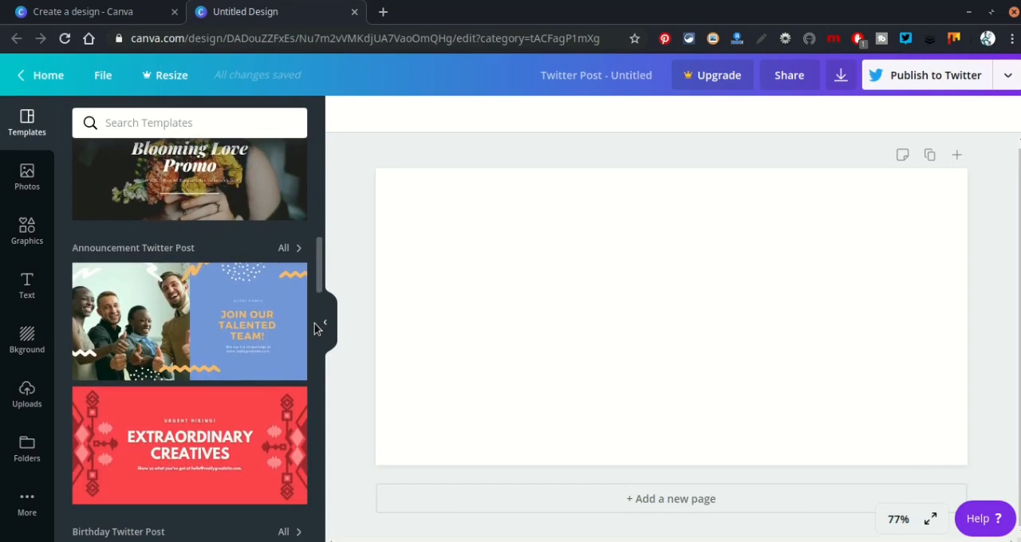
{"action": "scroll", "coordinate": [317, 329], "scroll_direction": "down", "scroll_amount": 6}
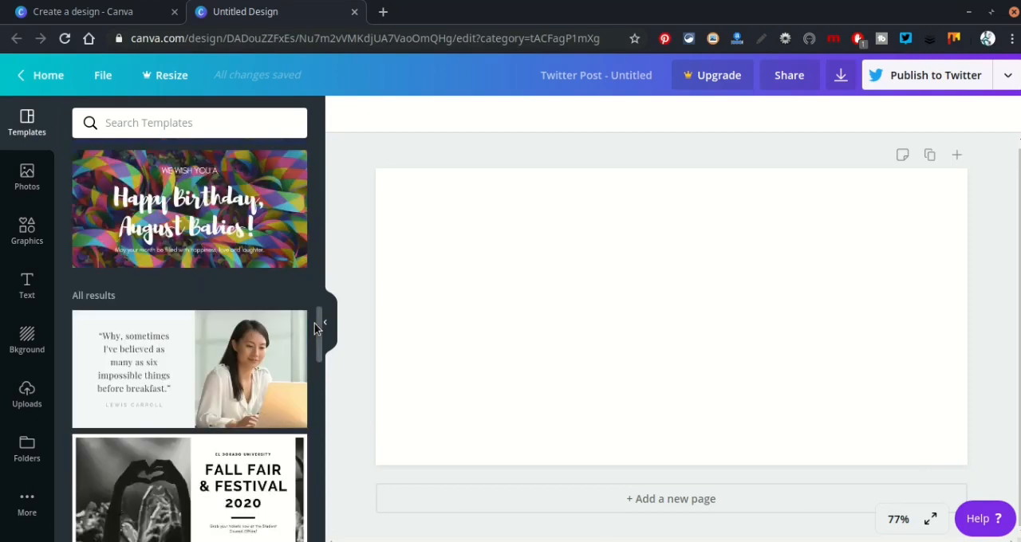
{"action": "scroll", "coordinate": [314, 323], "scroll_direction": "down", "scroll_amount": 1}
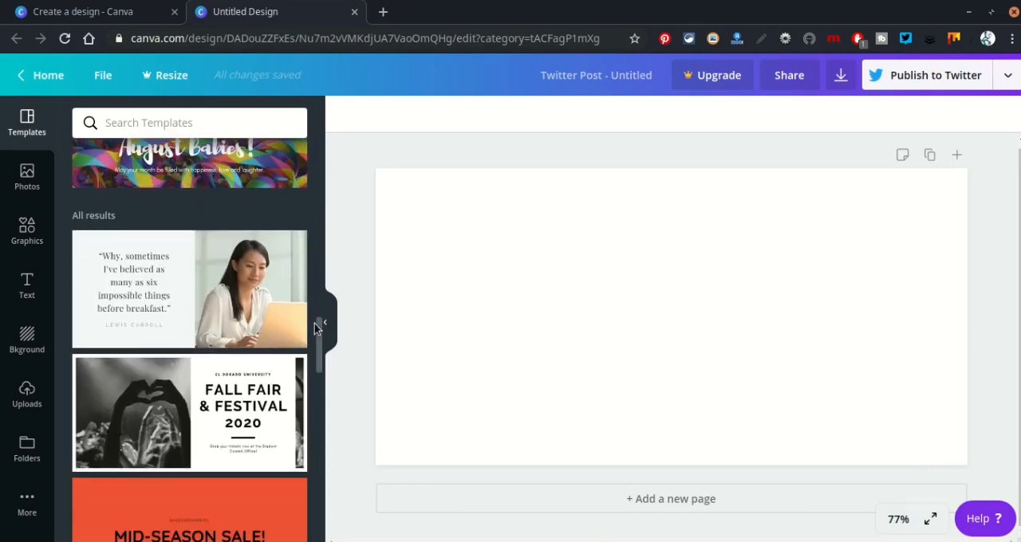
{"action": "scroll", "coordinate": [315, 326], "scroll_direction": "down", "scroll_amount": 4}
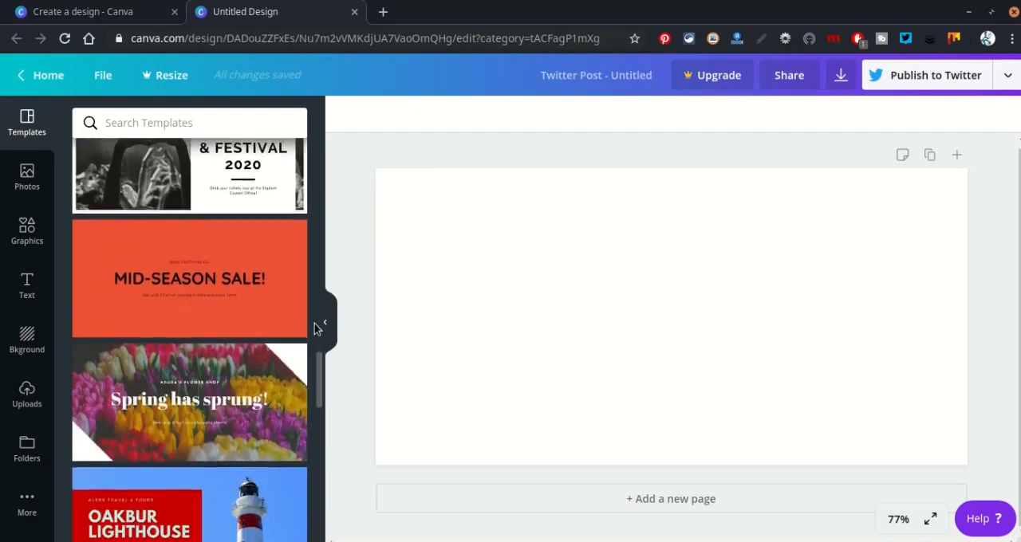
{"action": "scroll", "coordinate": [315, 329], "scroll_direction": "down", "scroll_amount": 4}
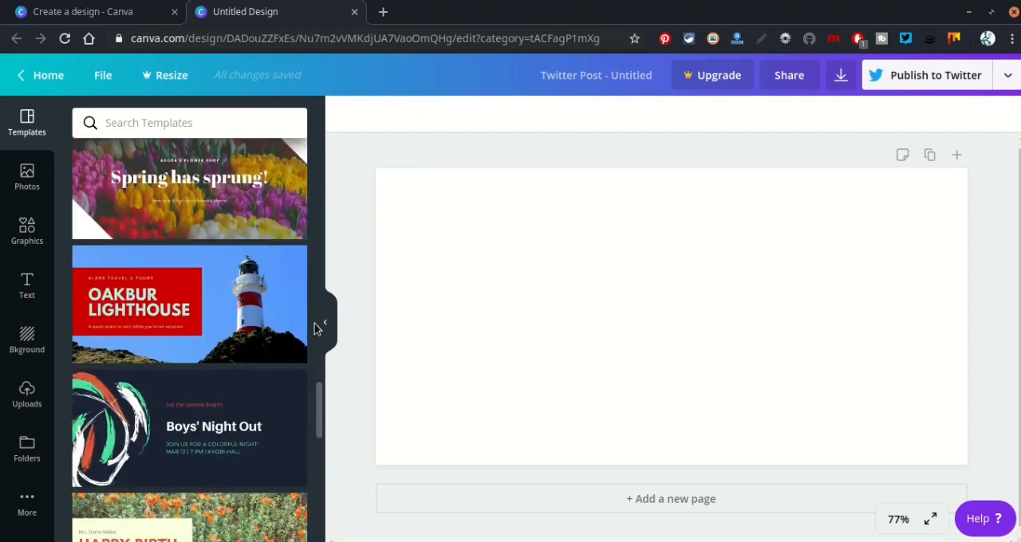
{"action": "scroll", "coordinate": [315, 329], "scroll_direction": "down", "scroll_amount": 8}
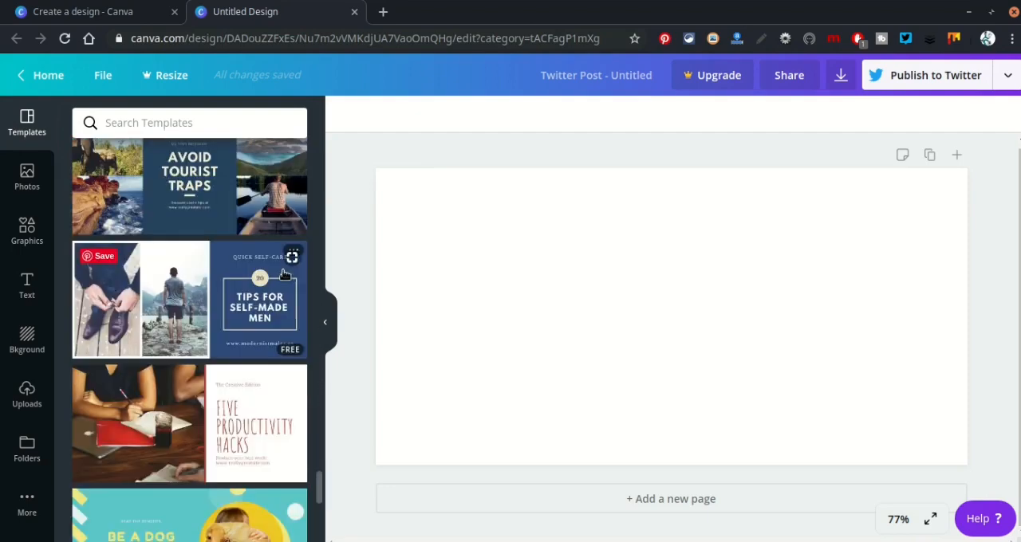
{"action": "left_click", "coordinate": [263, 275]}
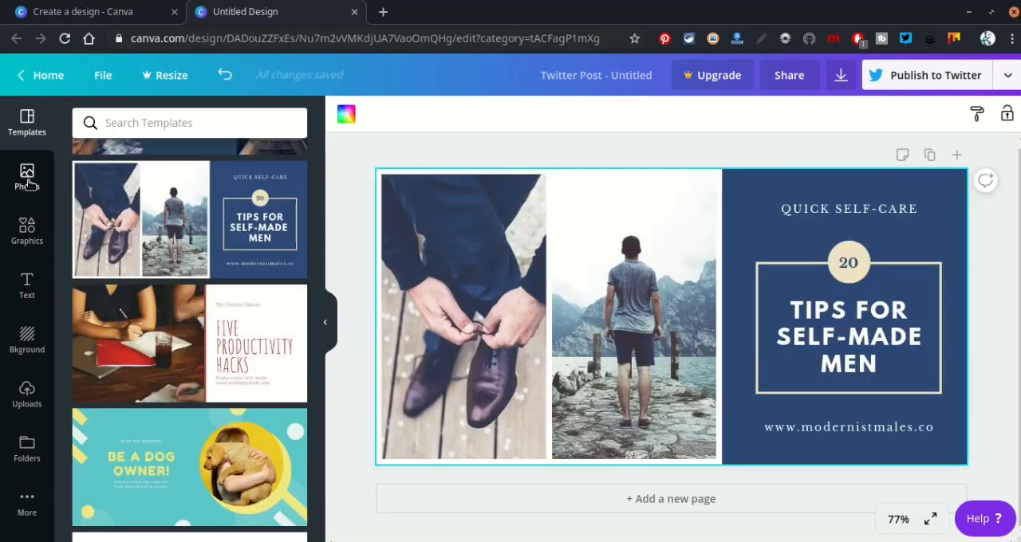
Search the photo library for "self made".
{"action": "left_click", "coordinate": [27, 177]}
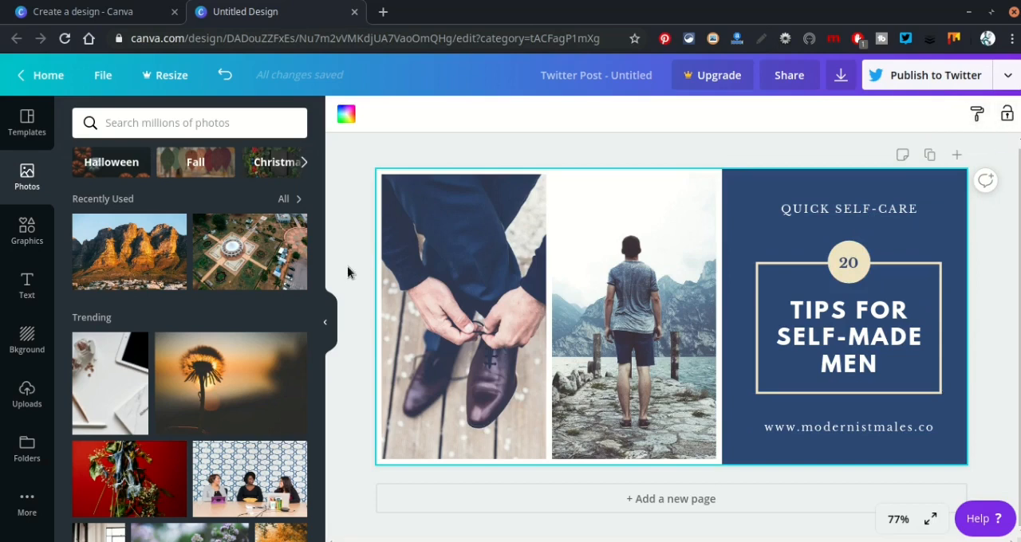
{"action": "left_click", "coordinate": [178, 123]}
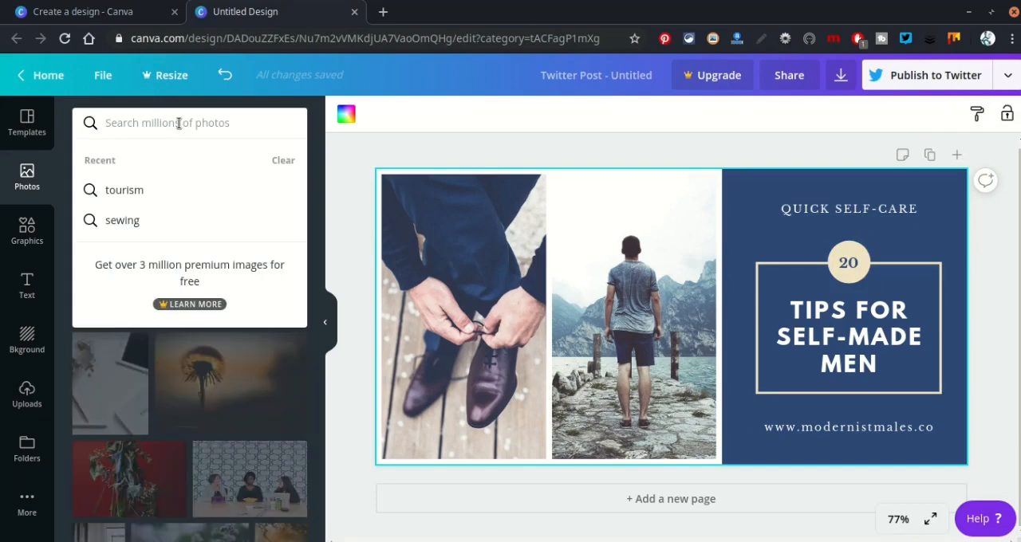
{"action": "type", "text": "se"}
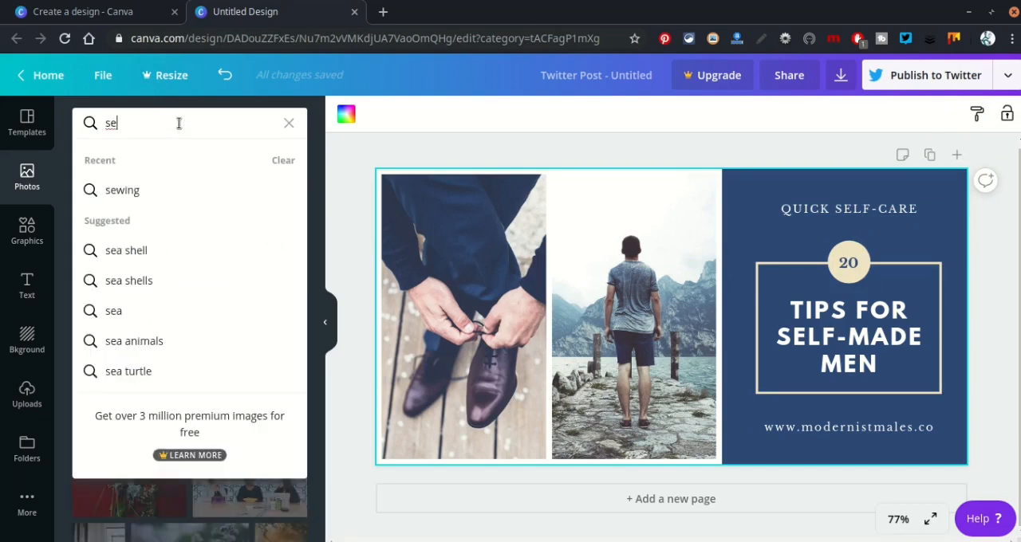
{"action": "type", "text": "lf"}
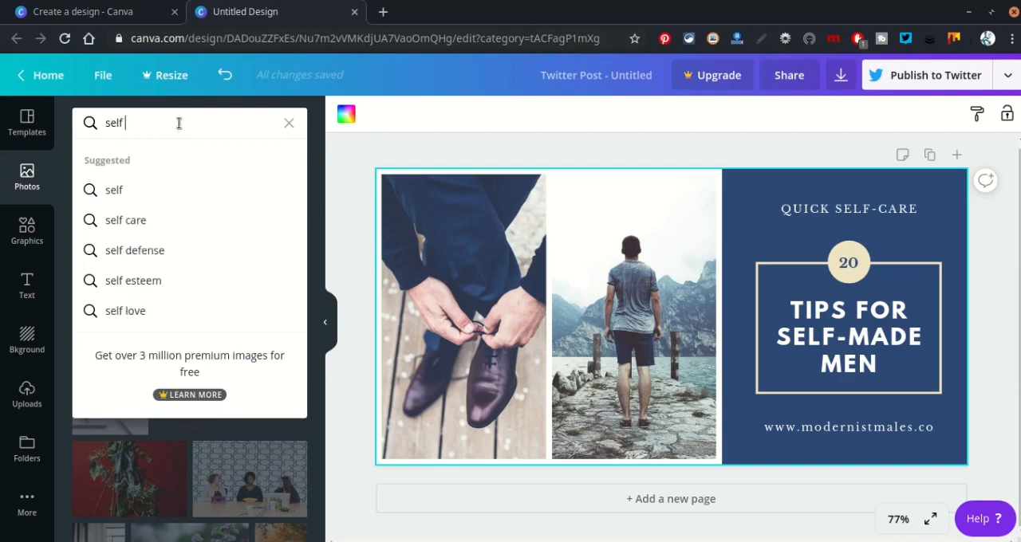
{"action": "type", "text": "ma"}
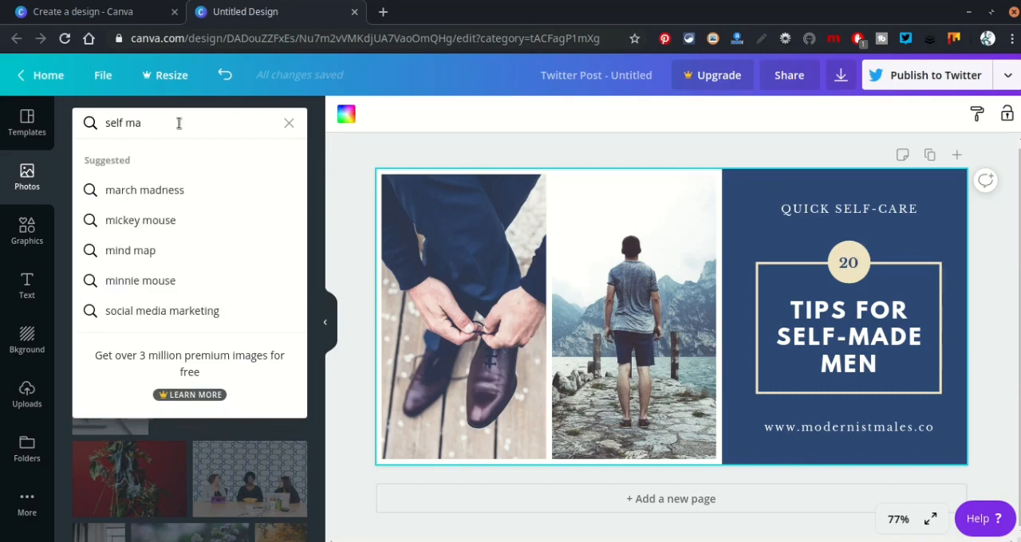
{"action": "type", "text": "de"}
{"action": "key", "text": "Return"}
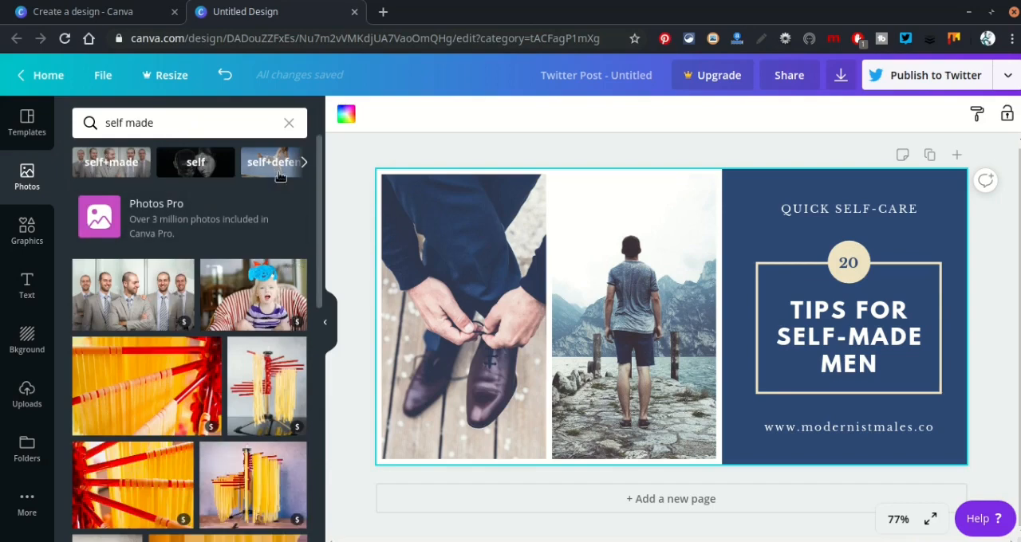
Browse the photo results for the related searches "self+made", "self" and "self esteem".
{"action": "left_click", "coordinate": [137, 163]}
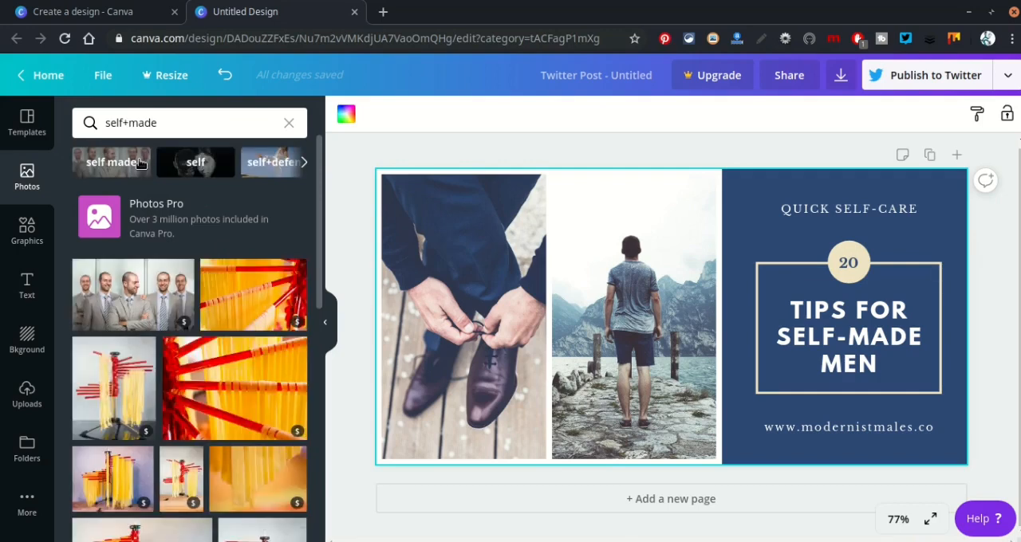
{"action": "left_click", "coordinate": [214, 167]}
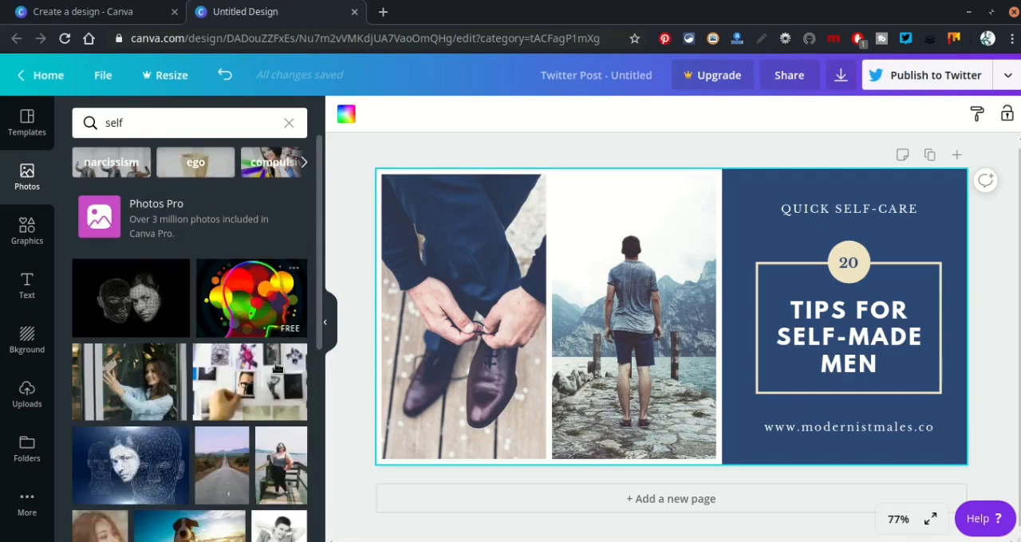
{"action": "scroll", "coordinate": [275, 370], "scroll_direction": "down", "scroll_amount": 5}
{"action": "scroll", "coordinate": [275, 371], "scroll_direction": "down", "scroll_amount": 2}
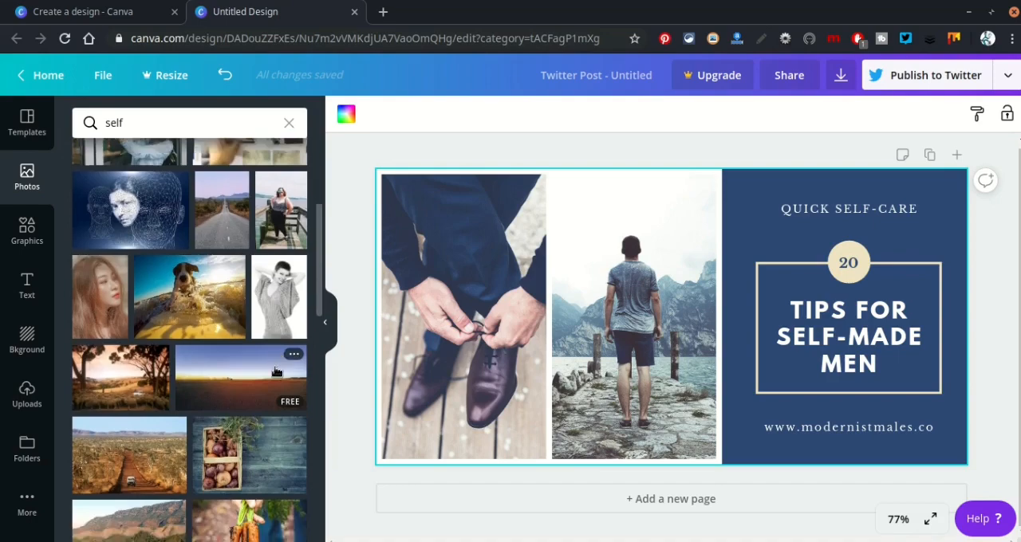
{"action": "scroll", "coordinate": [275, 371], "scroll_direction": "up", "scroll_amount": 6}
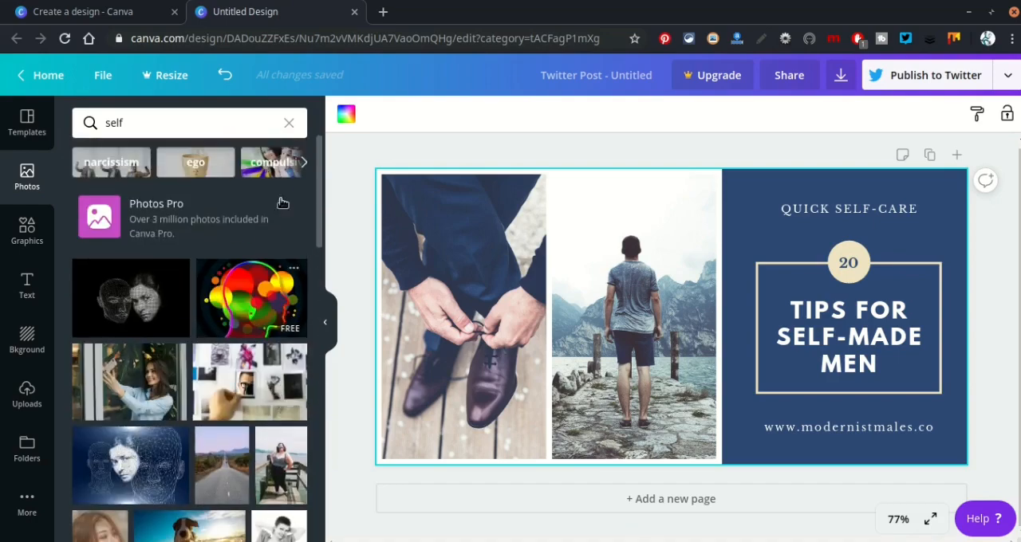
{"action": "left_click", "coordinate": [304, 164]}
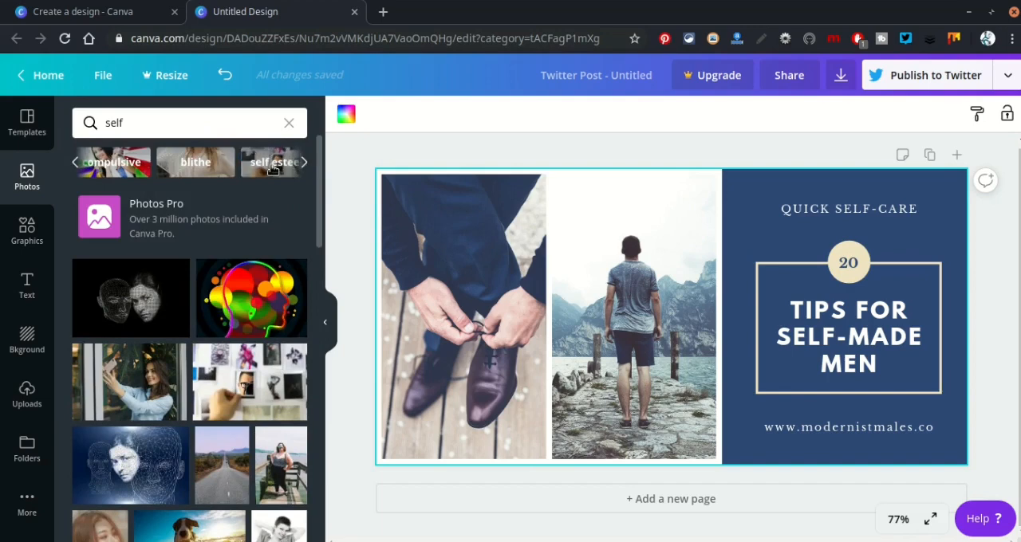
{"action": "left_click", "coordinate": [274, 165]}
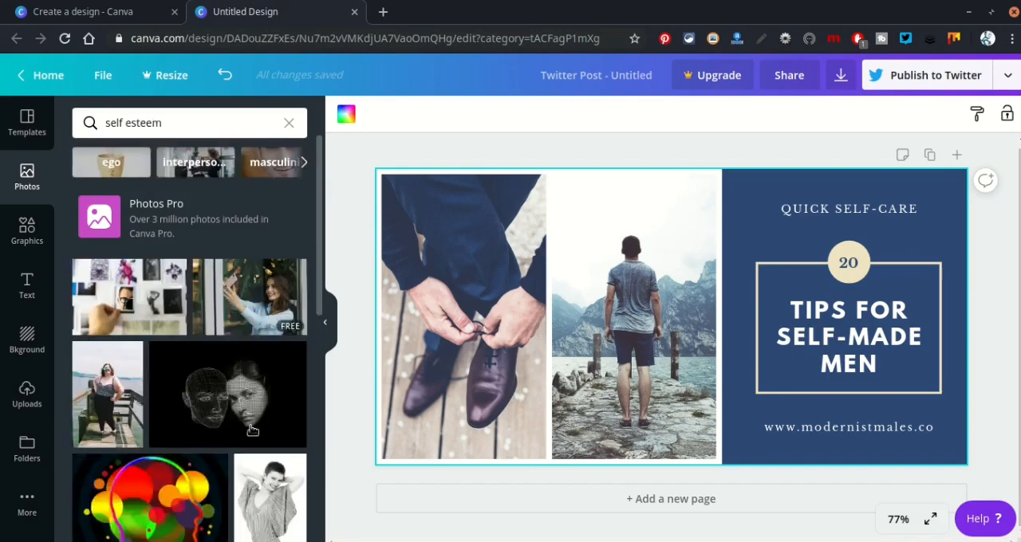
{"action": "scroll", "coordinate": [253, 428], "scroll_direction": "down", "scroll_amount": 5}
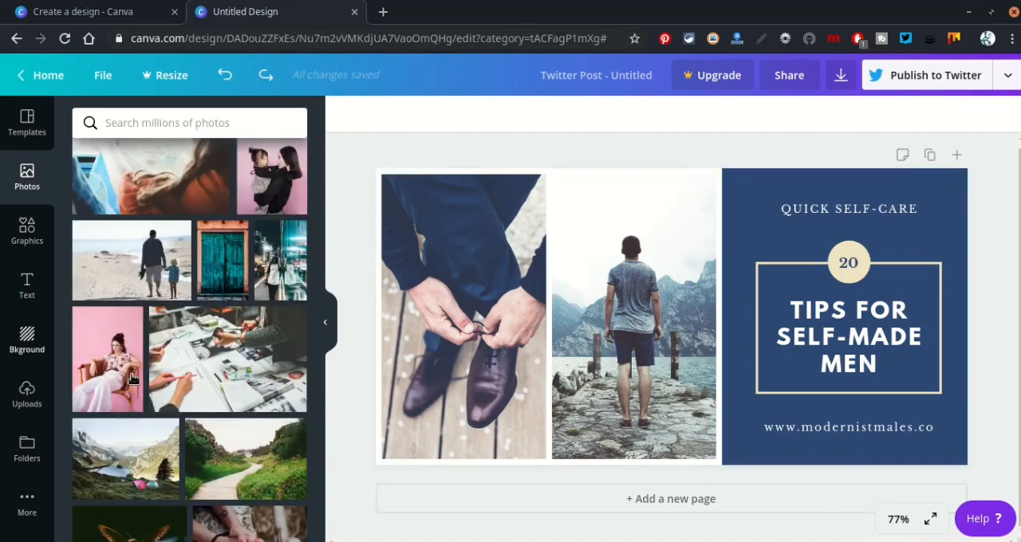
Replace the template's middle photo with the man and child walking on the beach, repositioned so both show in the frame.
{"action": "left_click_drag", "start_coordinate": [145, 269], "coordinate": [586, 279]}
{"action": "double_click", "coordinate": [617, 300]}
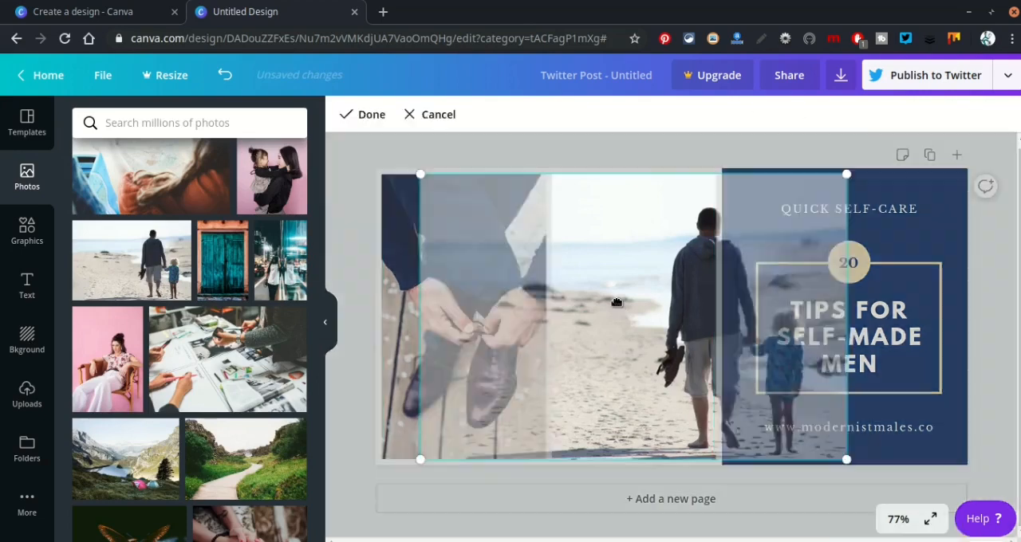
{"action": "left_click_drag", "start_coordinate": [584, 316], "coordinate": [535, 314]}
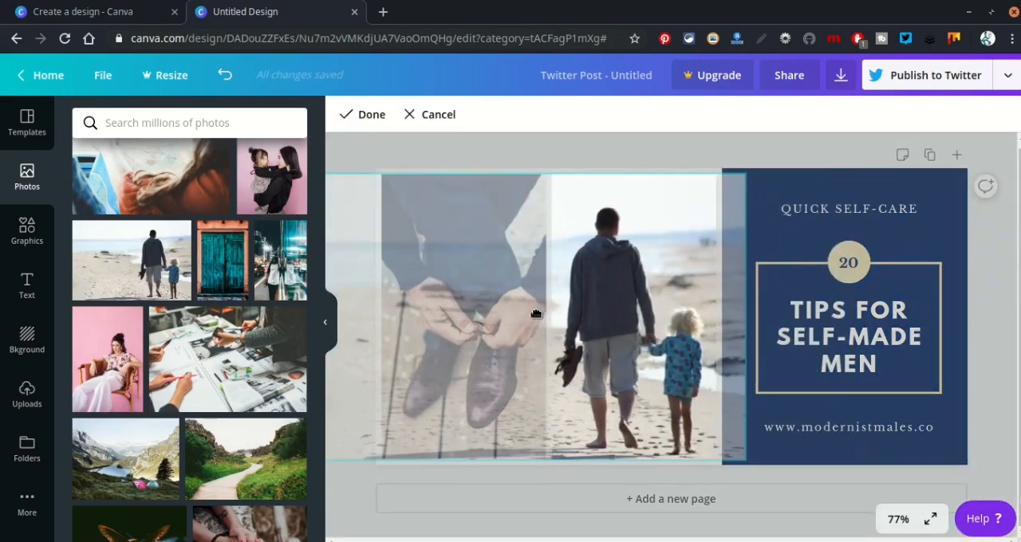
{"action": "key", "text": "Return"}
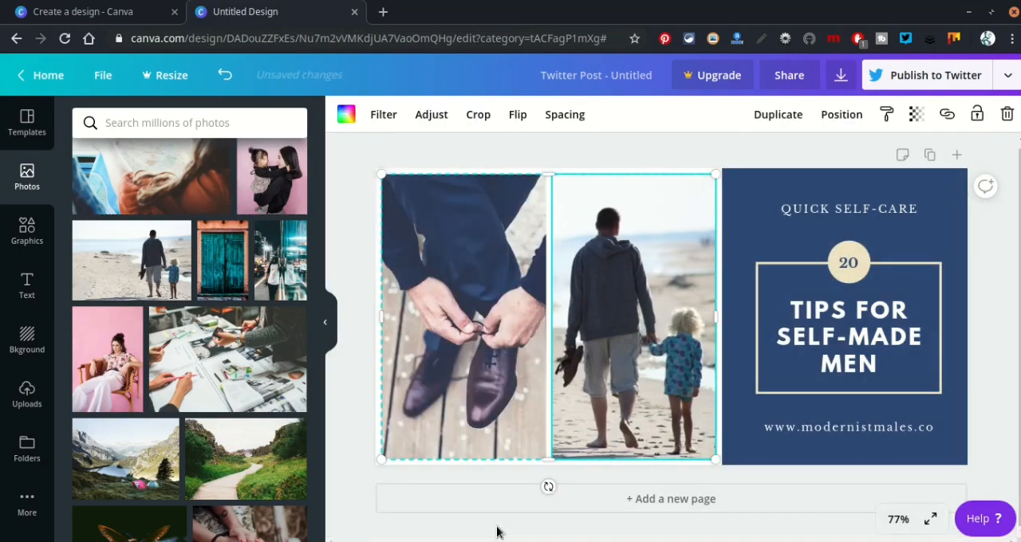
Replace the template's shoe-tying photo with the one of the young child and baby lying on a blanket, repositioned in its frame.
{"action": "scroll", "coordinate": [245, 341], "scroll_direction": "down", "scroll_amount": 4}
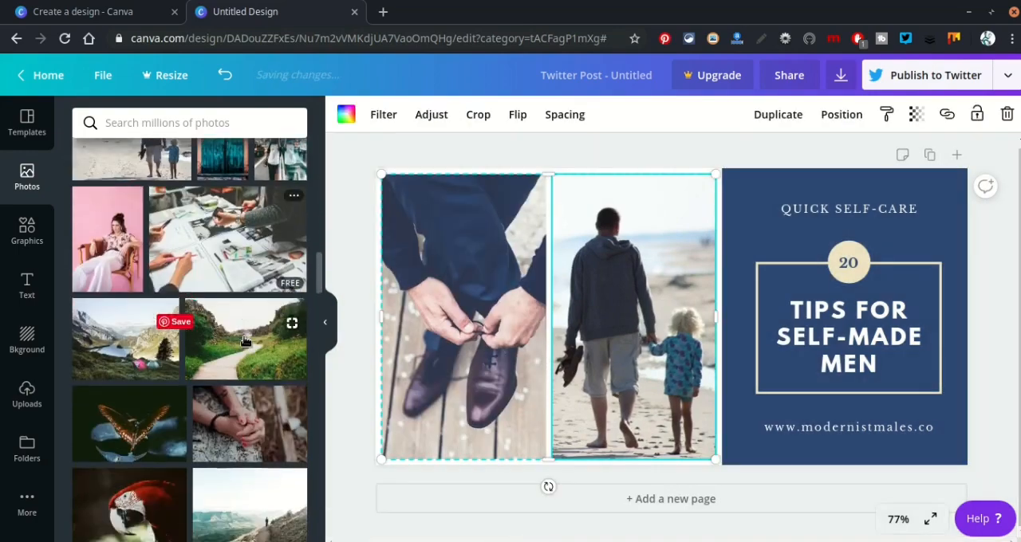
{"action": "scroll", "coordinate": [246, 341], "scroll_direction": "down", "scroll_amount": 5}
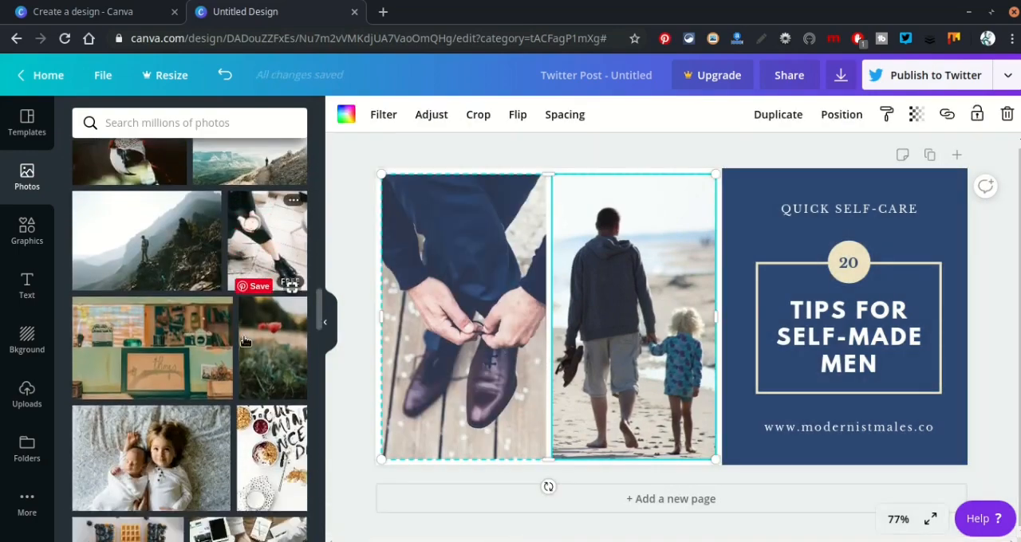
{"action": "scroll", "coordinate": [246, 341], "scroll_direction": "down", "scroll_amount": 4}
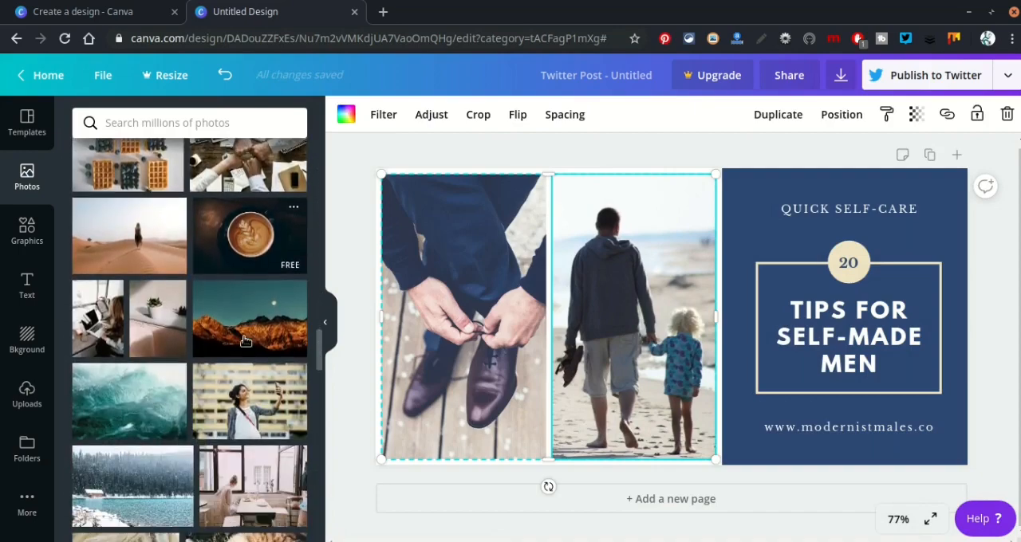
{"action": "scroll", "coordinate": [246, 341], "scroll_direction": "down", "scroll_amount": 5}
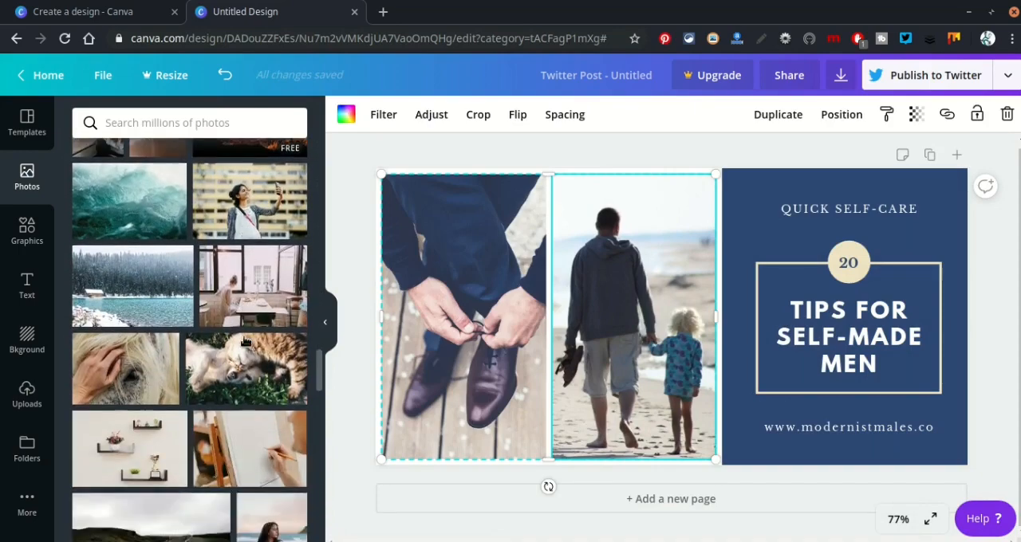
{"action": "scroll", "coordinate": [246, 341], "scroll_direction": "down", "scroll_amount": 5}
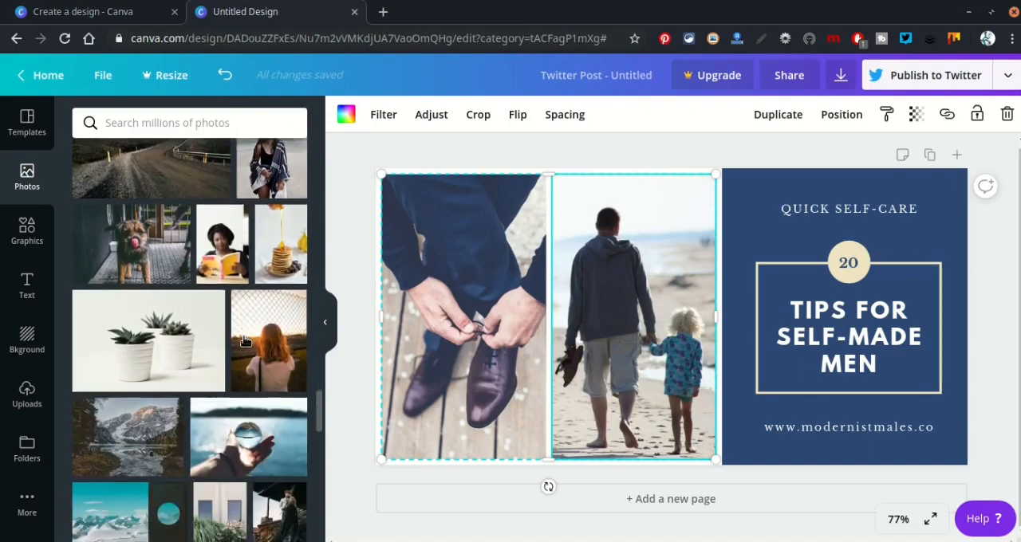
{"action": "scroll", "coordinate": [246, 341], "scroll_direction": "down", "scroll_amount": 5}
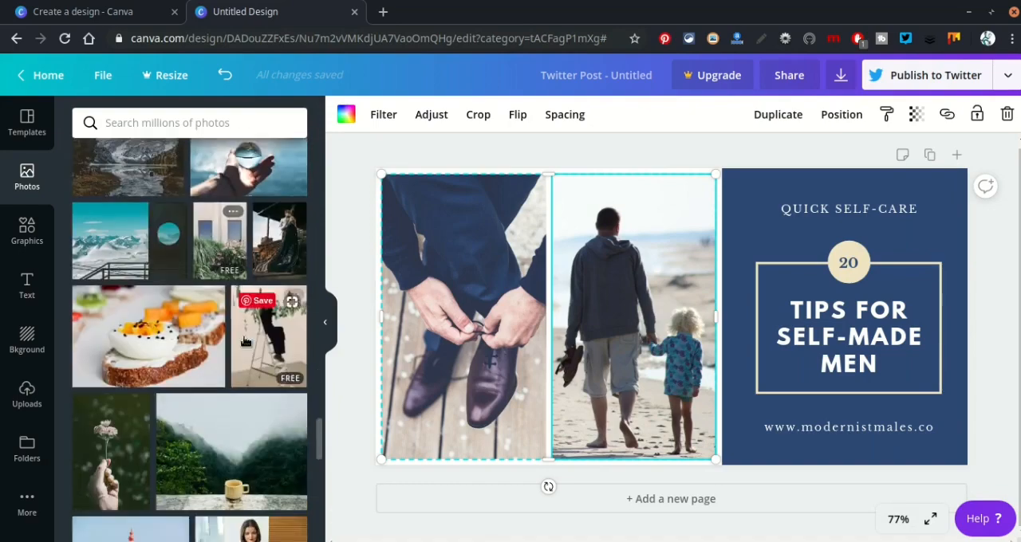
{"action": "scroll", "coordinate": [246, 341], "scroll_direction": "down", "scroll_amount": 4}
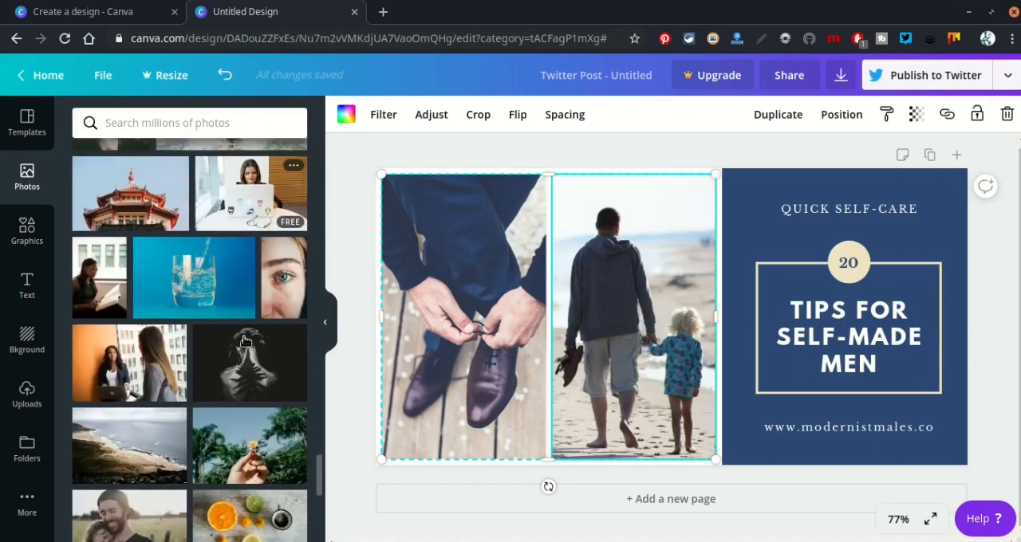
{"action": "scroll", "coordinate": [246, 342], "scroll_direction": "down", "scroll_amount": 4}
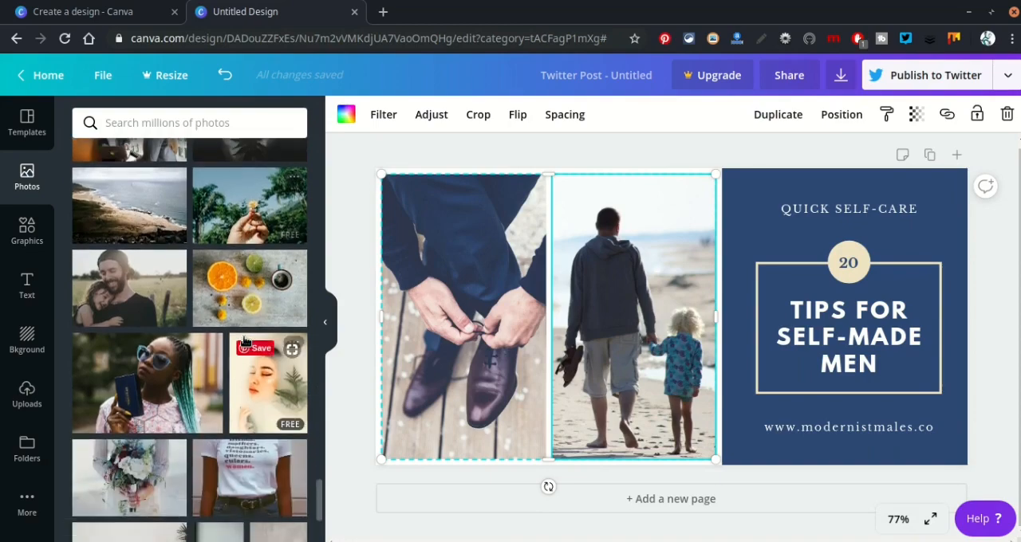
{"action": "scroll", "coordinate": [246, 341], "scroll_direction": "down", "scroll_amount": 4}
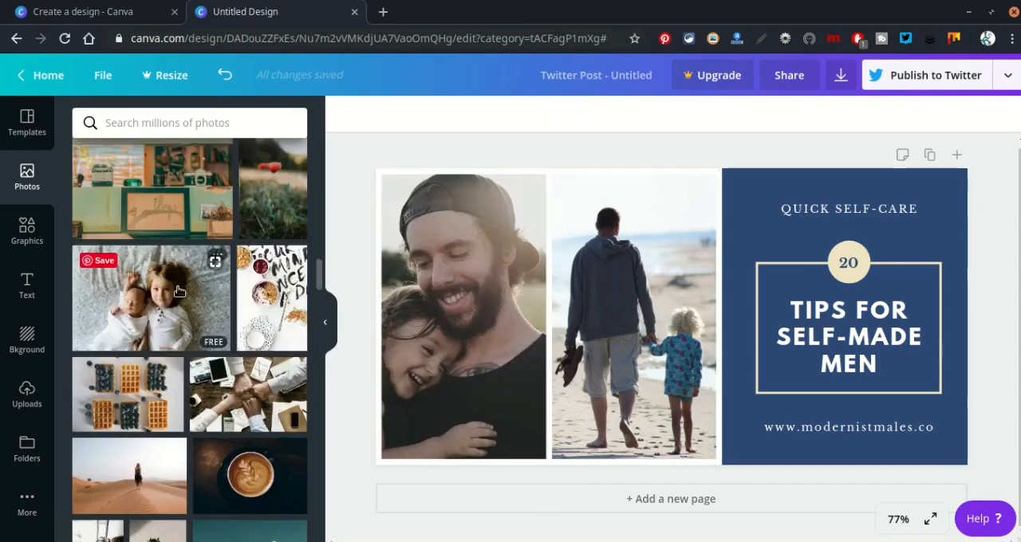
{"action": "left_click_drag", "start_coordinate": [177, 298], "coordinate": [448, 401]}
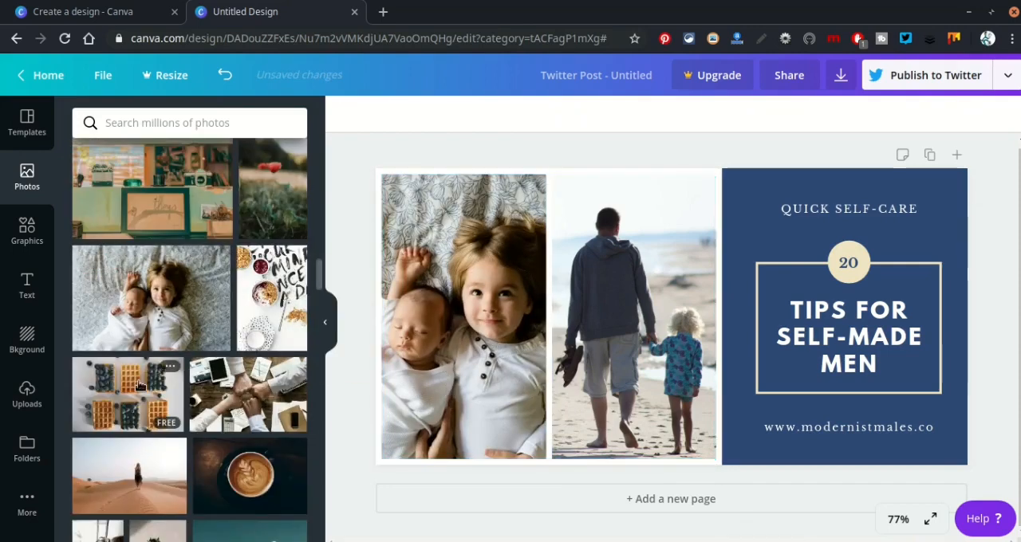
{"action": "scroll", "coordinate": [173, 363], "scroll_direction": "down", "scroll_amount": 3}
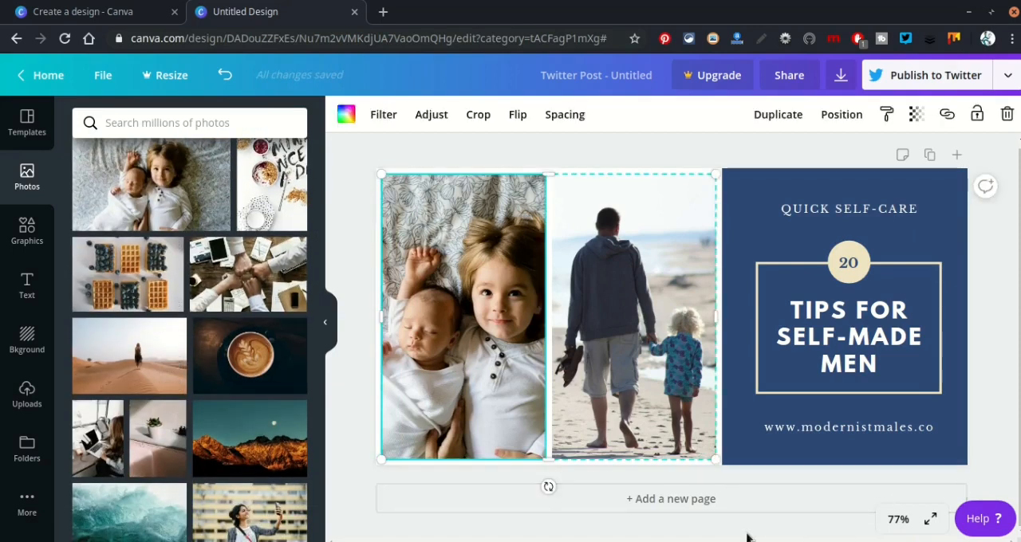
{"action": "left_click", "coordinate": [747, 537]}
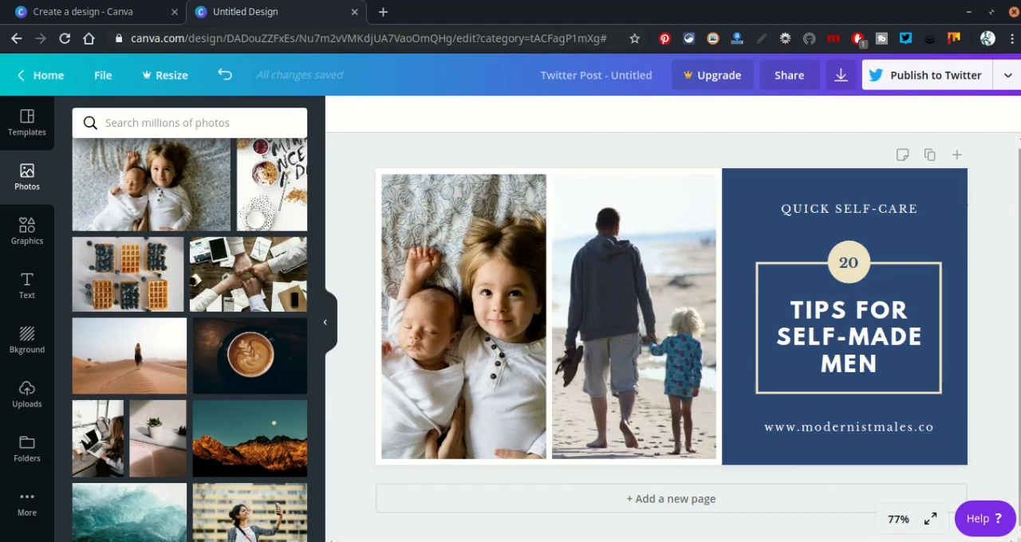
{"action": "left_click", "coordinate": [880, 209]}
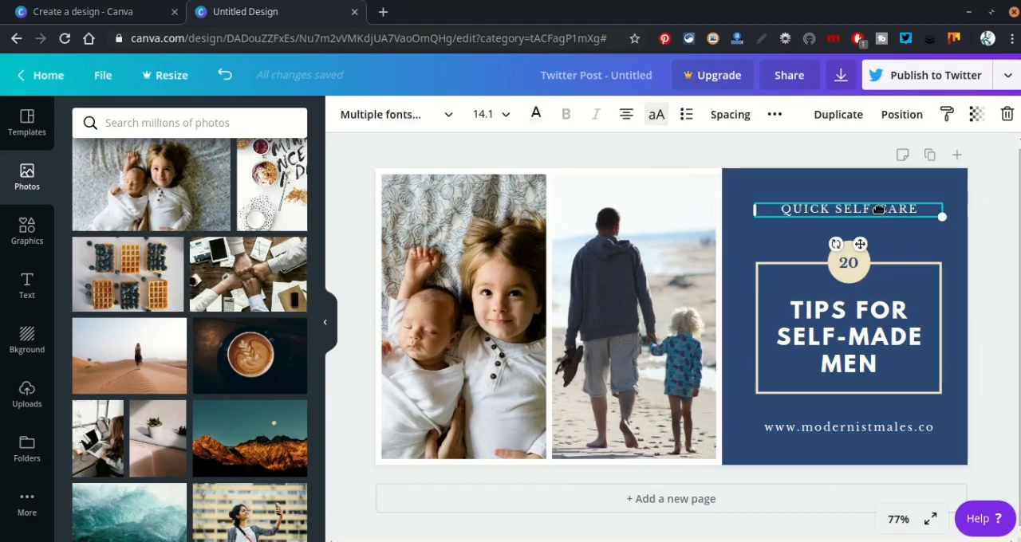
{"action": "left_click", "coordinate": [887, 311]}
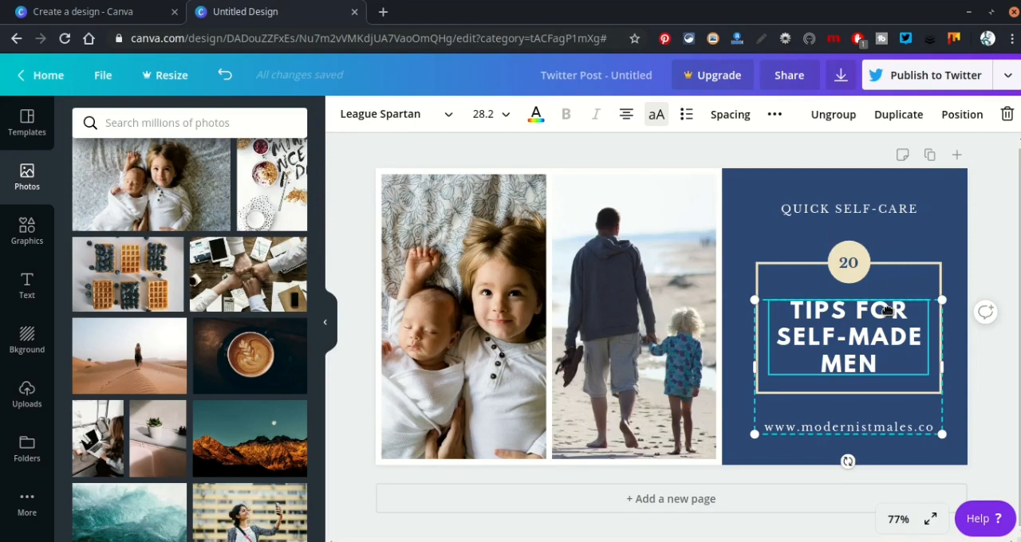
{"action": "key", "text": "Escape"}
{"action": "left_click", "coordinate": [853, 310]}
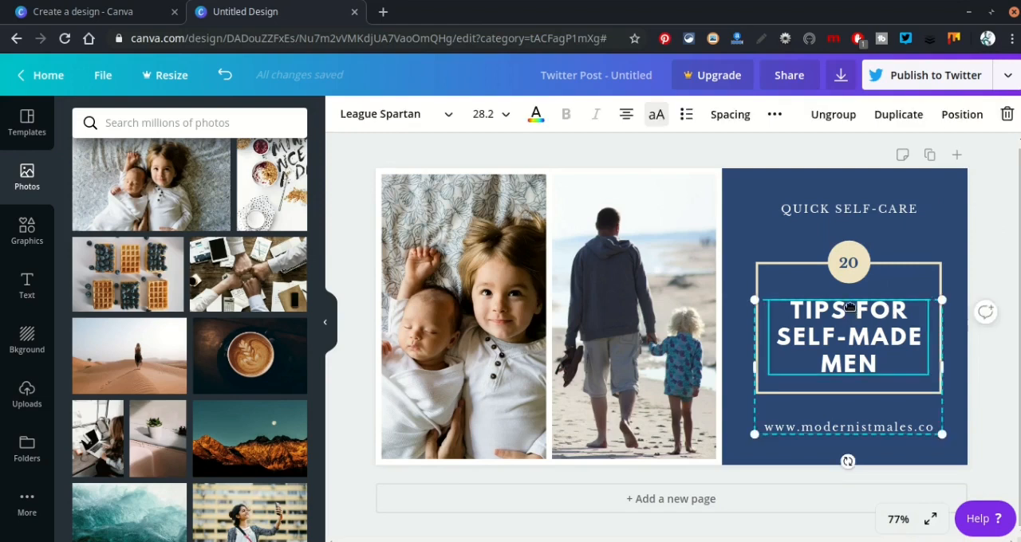
{"action": "left_click", "coordinate": [852, 264]}
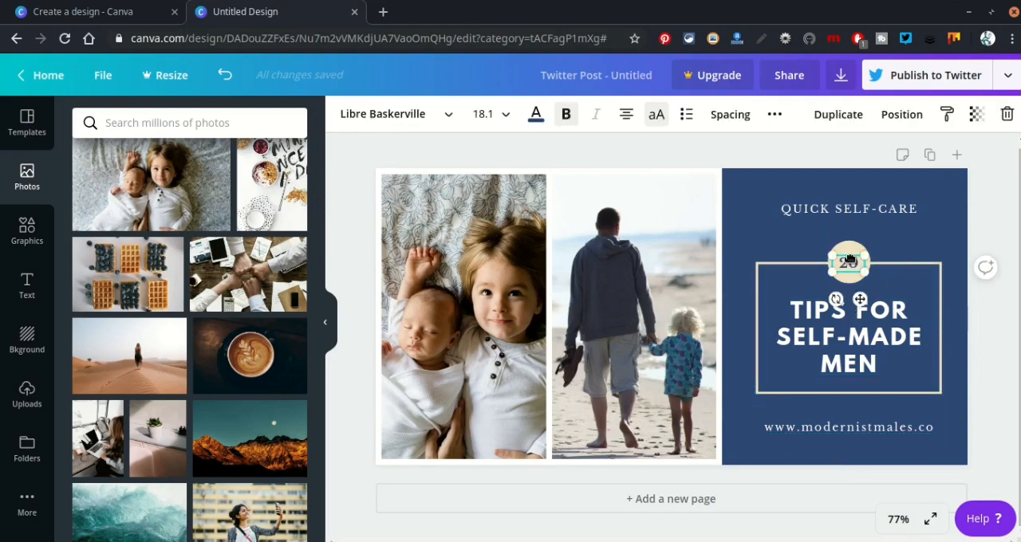
{"action": "left_click", "coordinate": [366, 117]}
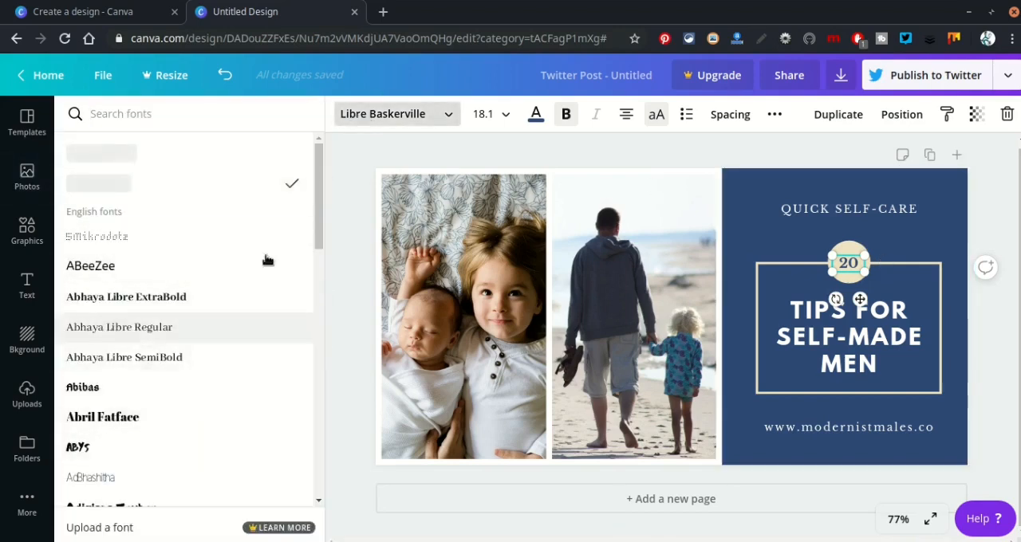
{"action": "left_click", "coordinate": [350, 245]}
Ungroup the "TIPS FOR SELF-MADE MEN" title from the web address and set the title in bold Aileron Heavy.
{"action": "left_click", "coordinate": [872, 324]}
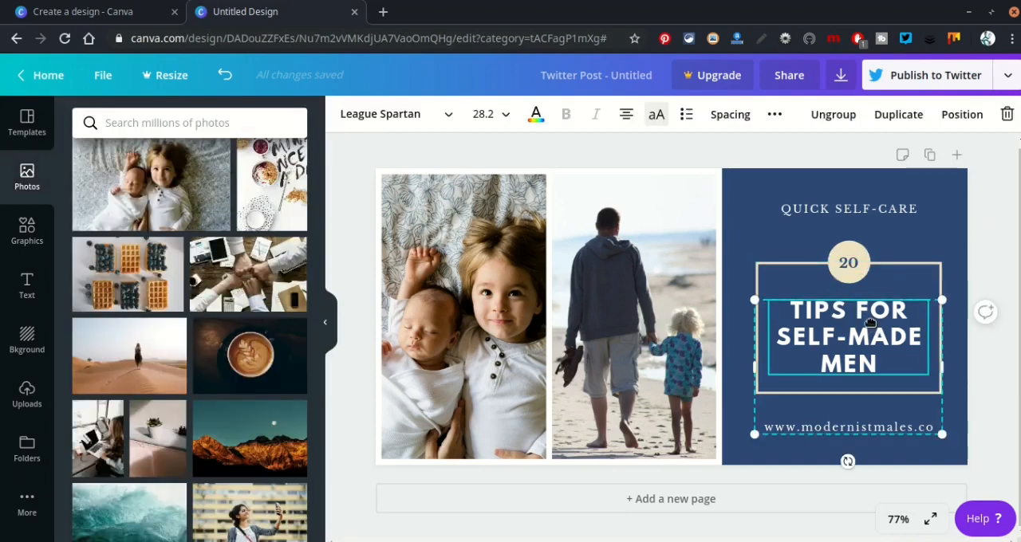
{"action": "left_click", "coordinate": [833, 114]}
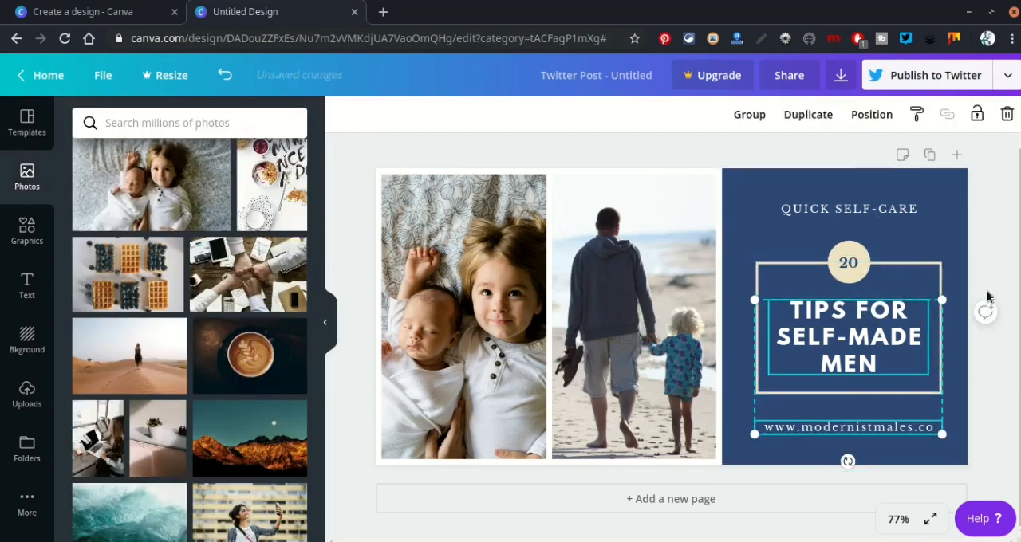
{"action": "left_click", "coordinate": [848, 337]}
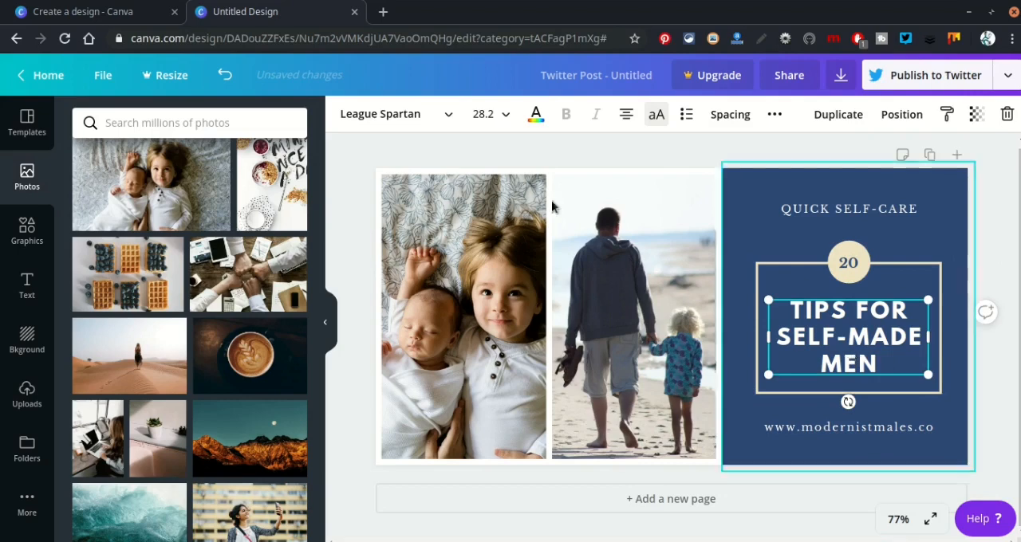
{"action": "left_click", "coordinate": [398, 113]}
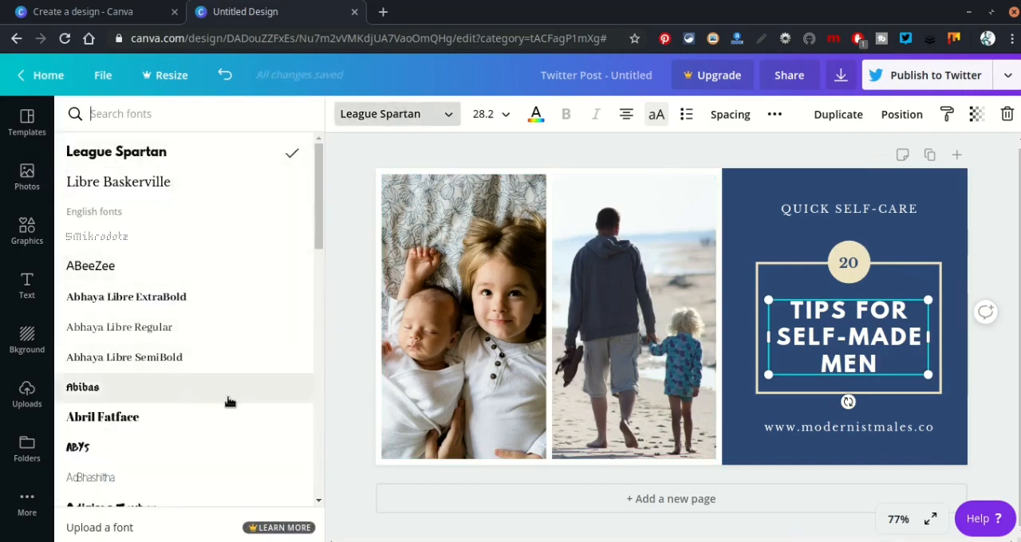
{"action": "scroll", "coordinate": [229, 395], "scroll_direction": "down", "scroll_amount": 5}
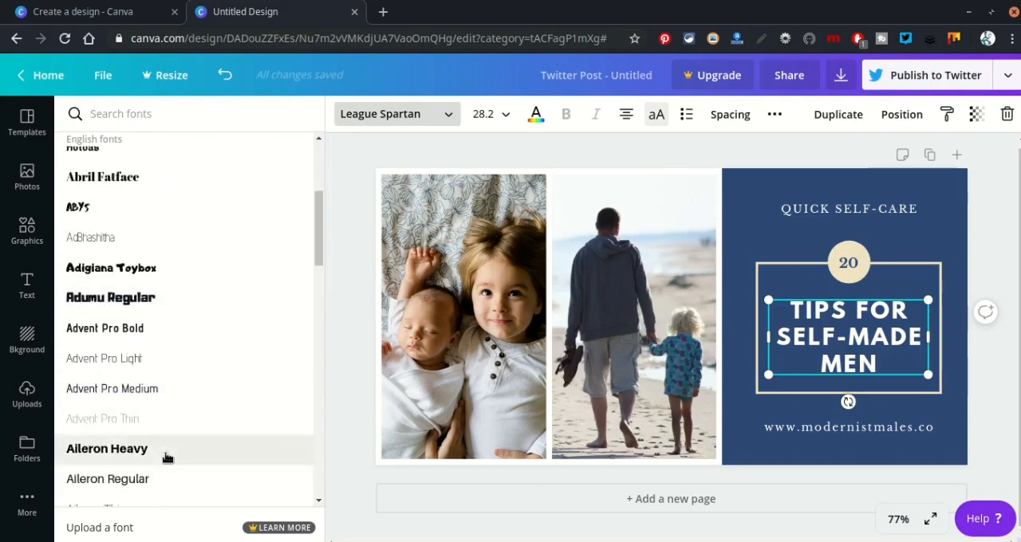
{"action": "left_click", "coordinate": [167, 456]}
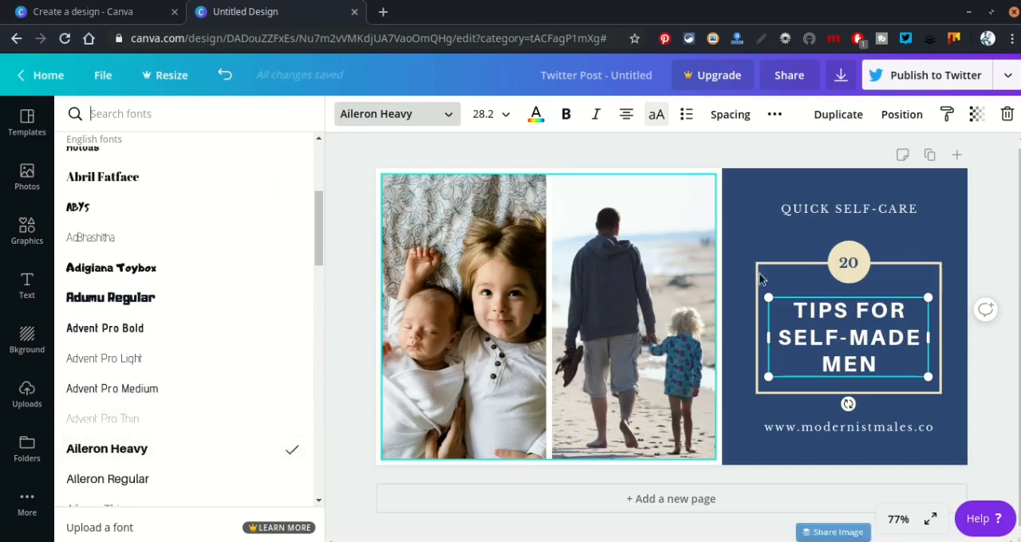
{"action": "left_click", "coordinate": [569, 116]}
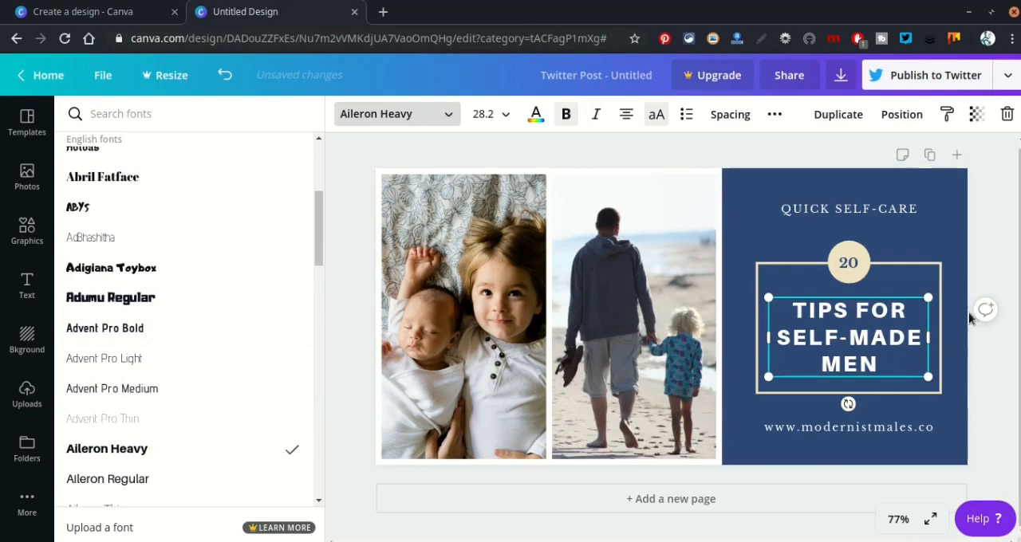
{"action": "left_click", "coordinate": [1005, 244]}
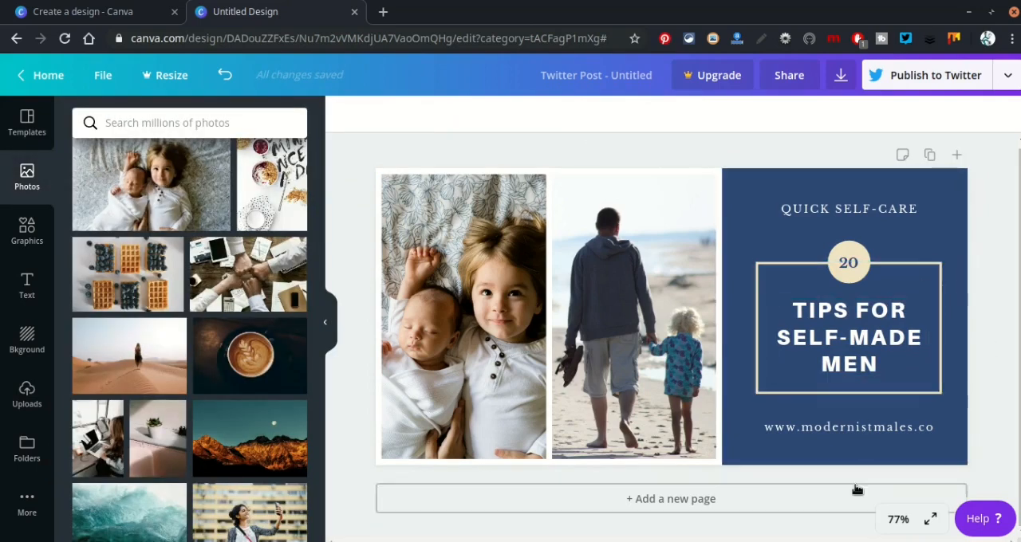
Try the Abril Fatface font on the web address text and undo the change.
{"action": "left_click", "coordinate": [886, 430]}
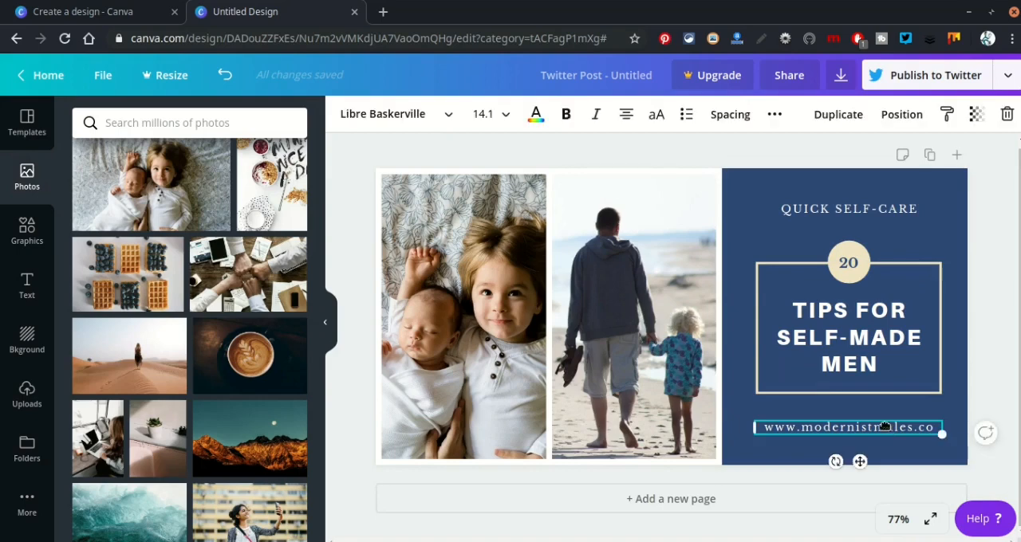
{"action": "left_click", "coordinate": [391, 111]}
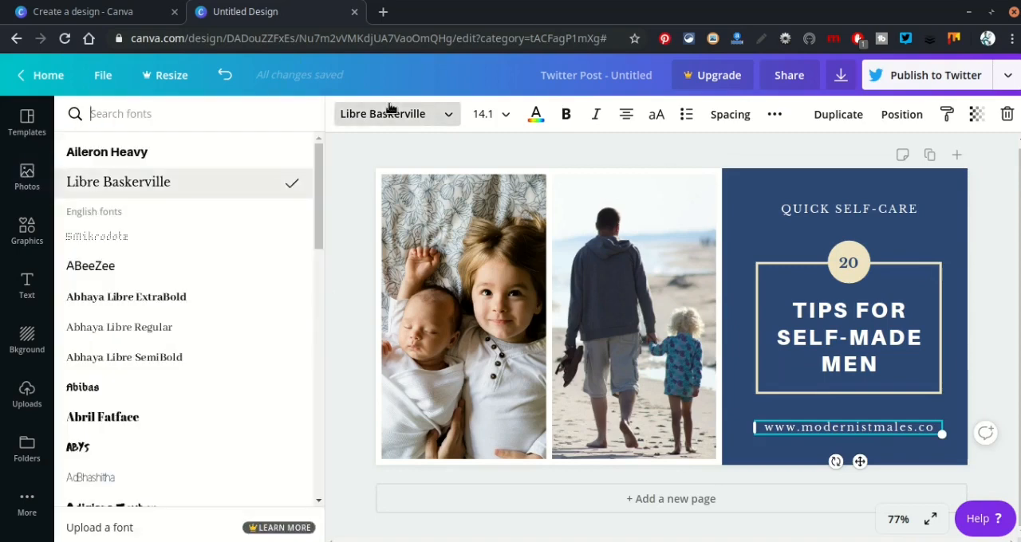
{"action": "left_click", "coordinate": [211, 425]}
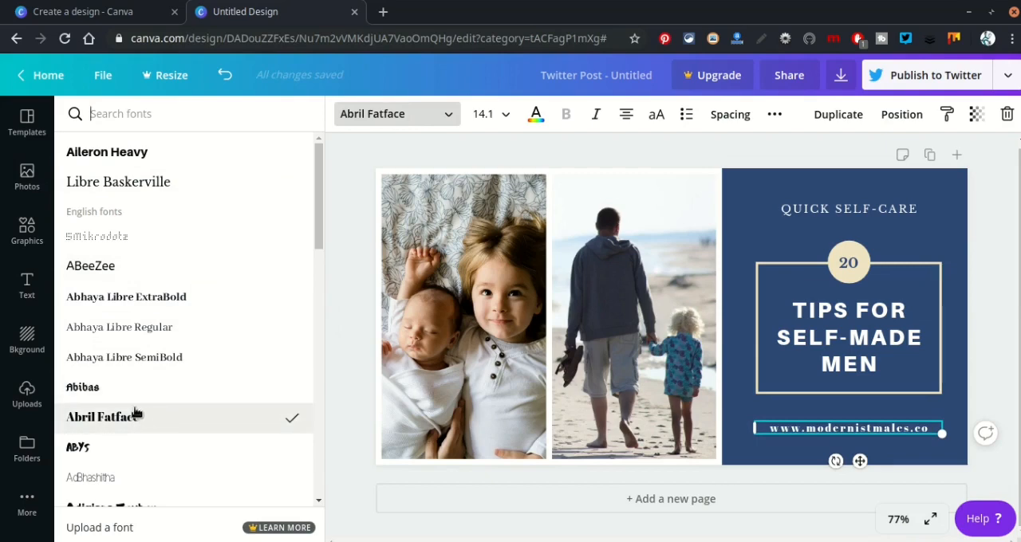
{"action": "left_click", "coordinate": [361, 377]}
{"action": "key", "text": "ctrl+z"}
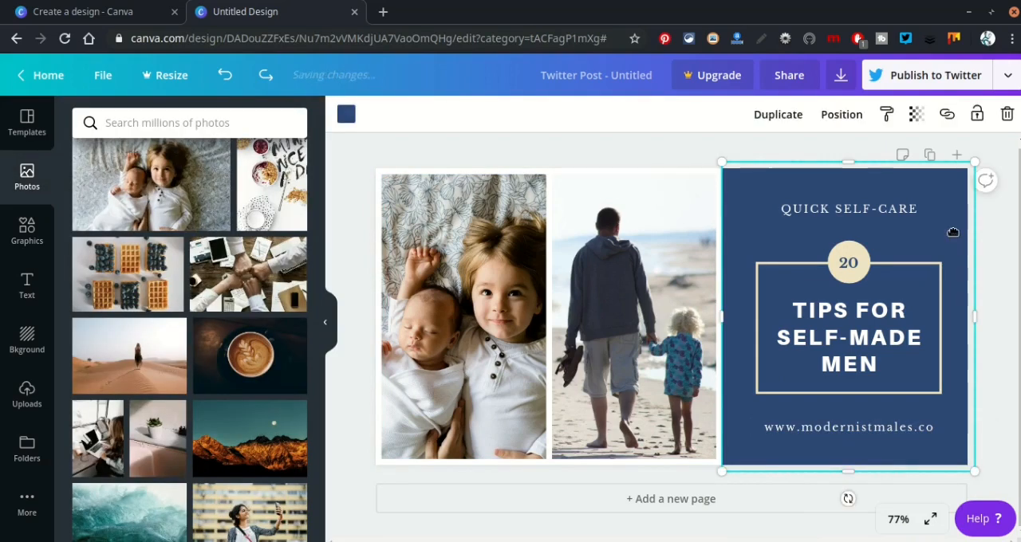
Try blue, purple, turquoise and light blue as the text panel's background colour, and restore the template's dark blue.
{"action": "left_click", "coordinate": [347, 115]}
{"action": "left_click", "coordinate": [249, 358]}
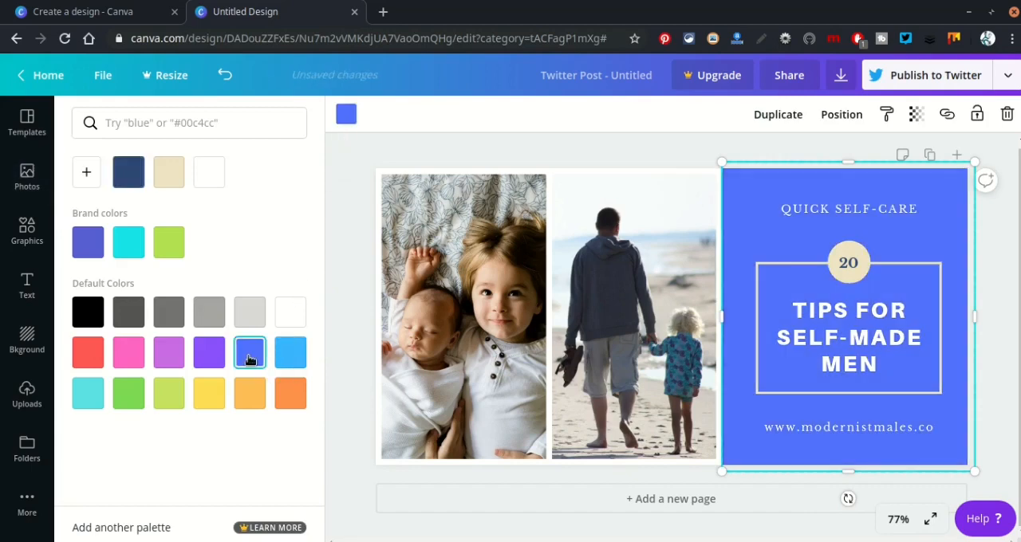
{"action": "left_click", "coordinate": [212, 356]}
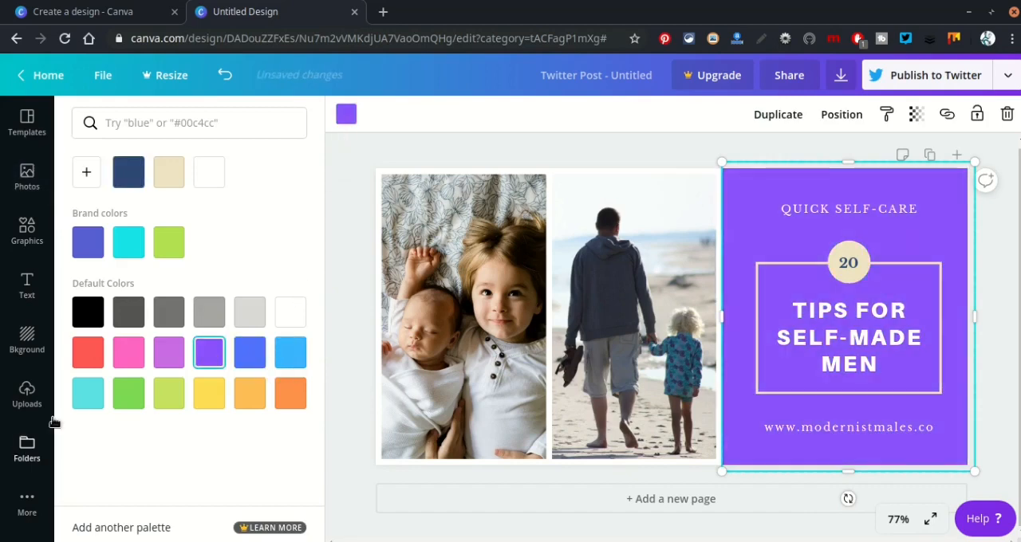
{"action": "left_click", "coordinate": [90, 401]}
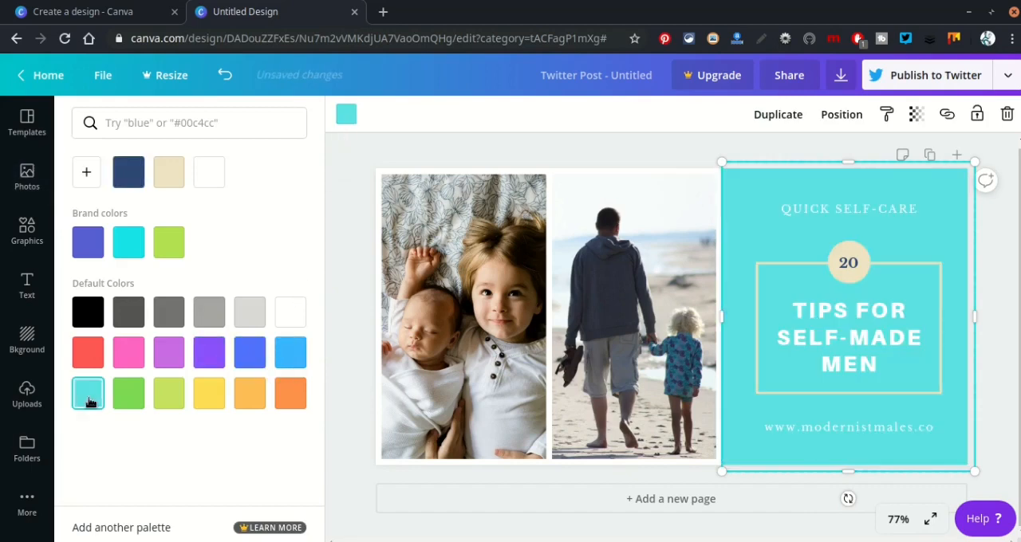
{"action": "left_click", "coordinate": [292, 358]}
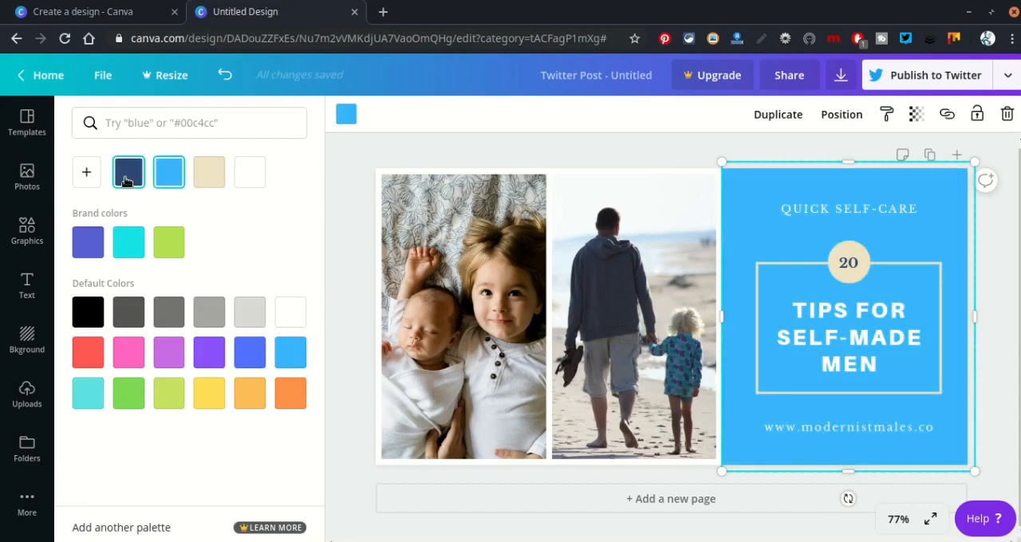
{"action": "left_click", "coordinate": [129, 172]}
{"action": "left_click", "coordinate": [352, 172]}
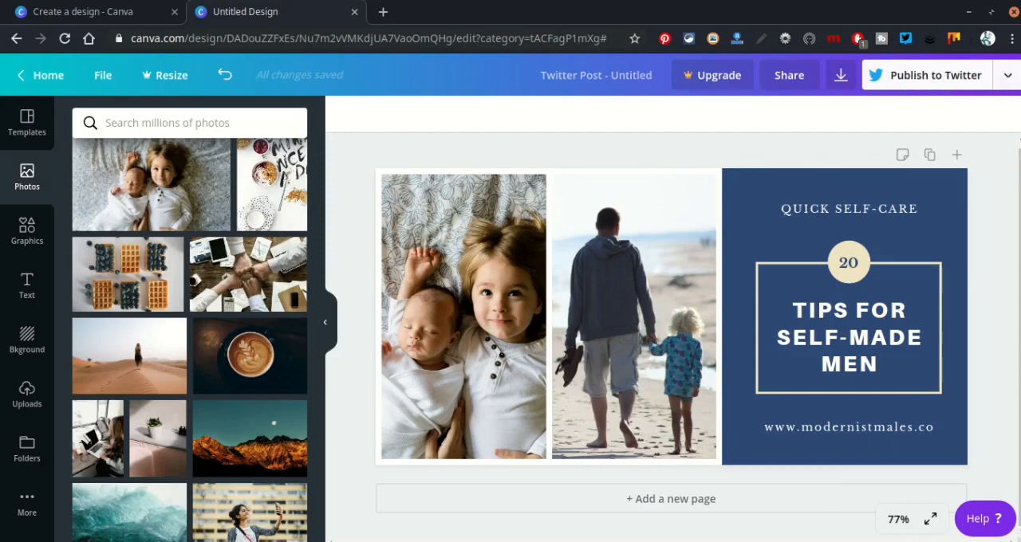
Open the download options for the finished Twitter post design.
{"action": "left_click", "coordinate": [1009, 76]}
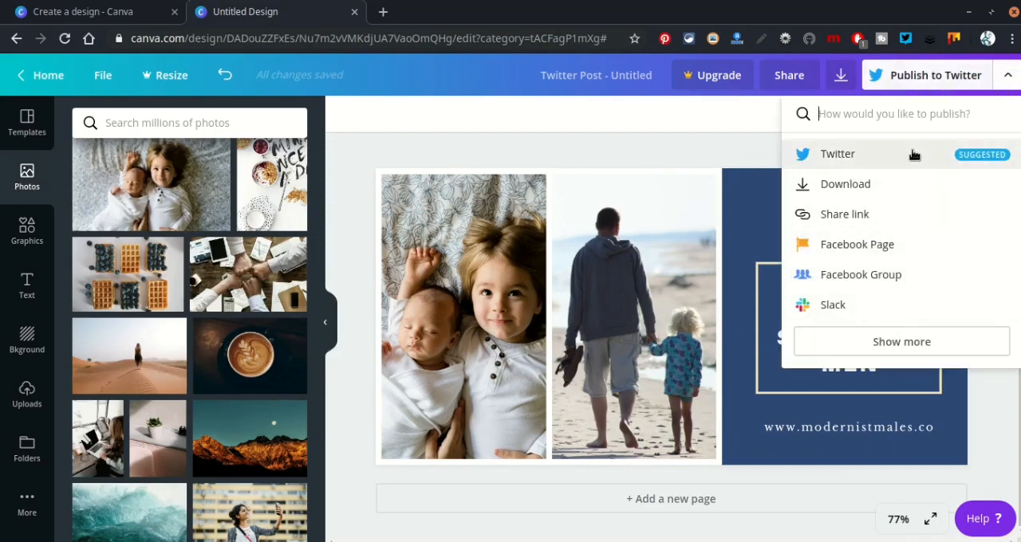
{"action": "left_click", "coordinate": [892, 192]}
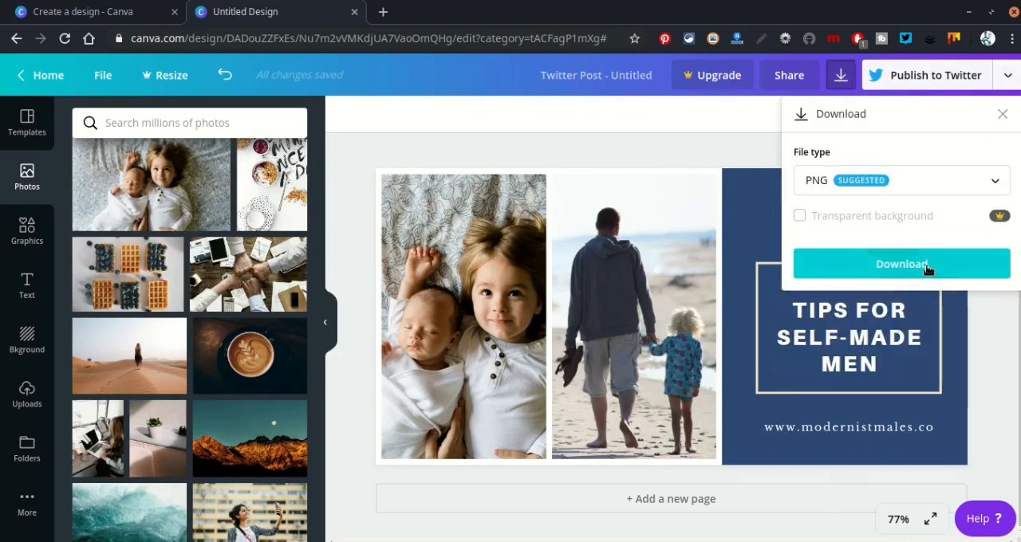